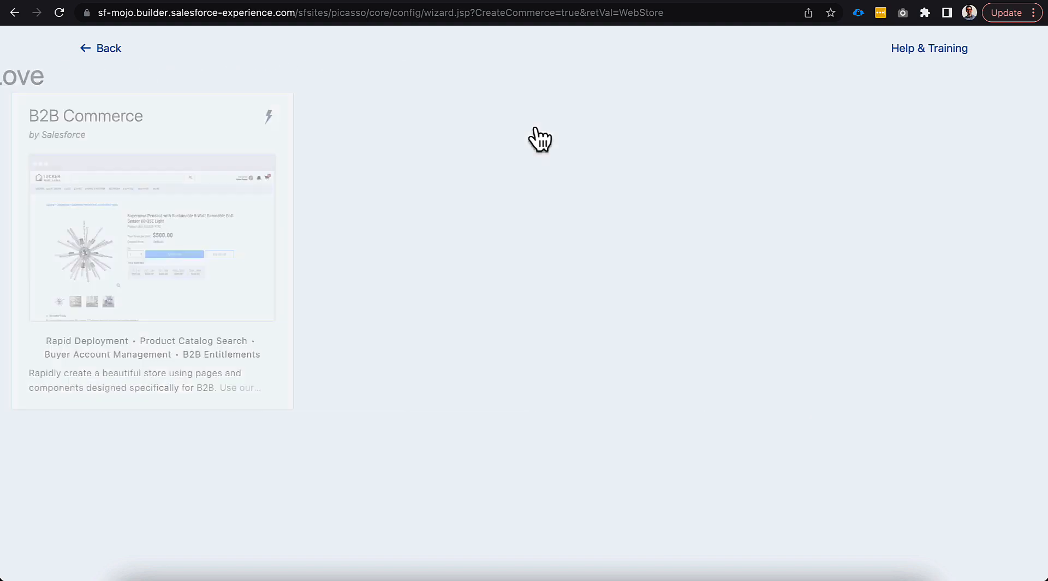
Enter "Tiny Homes (LWR) - B2B" as the name of the new B2B Commerce store.
left_click(584, 163)
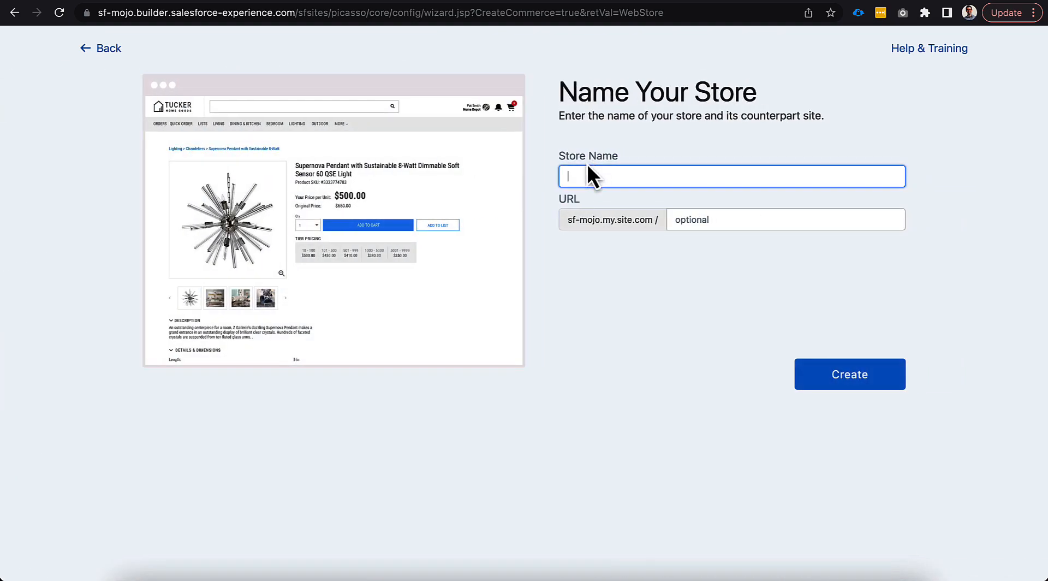
type("Tiny Homes - ")
type("LWR")
key("Left")
key("Left")
key("Left")
key("Left")
key("Left")
type("B2B")
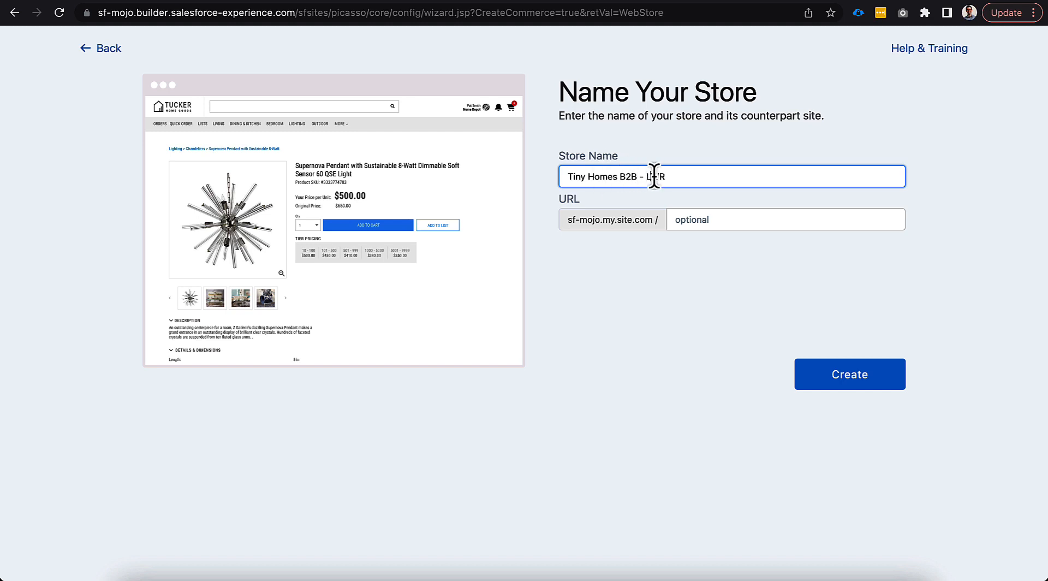
key("BackSpace")
key("BackSpace")
key("BackSpace")
key("BackSpace")
key("BackSpace")
key("BackSpace")
key("Left")
key("Left")
key("Left")
key("Left")
type("(LWR) -")
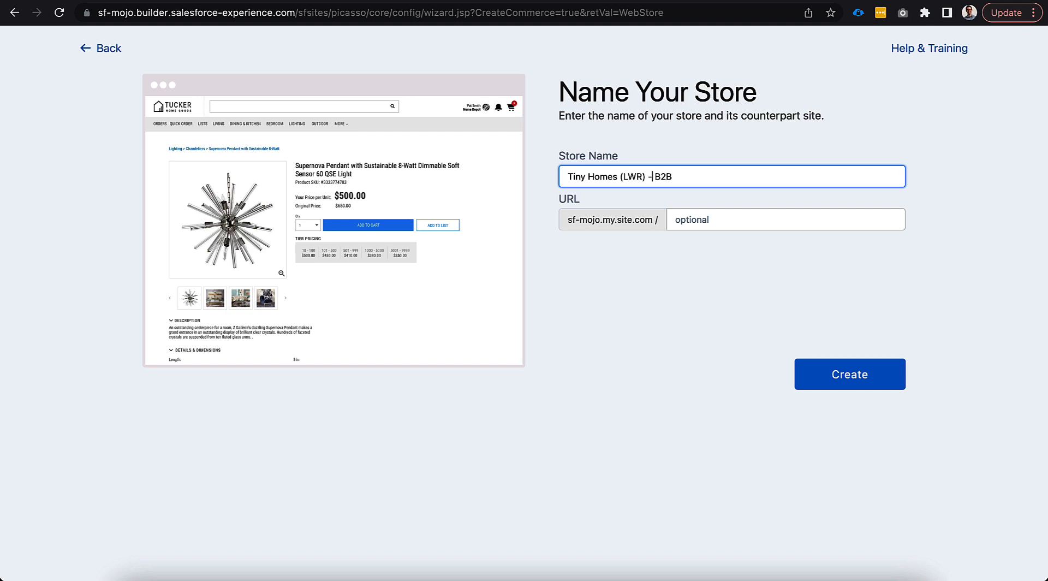
Set the store's URL ending to THB2BLWR and create the store.
key("Tab")
type("TH")
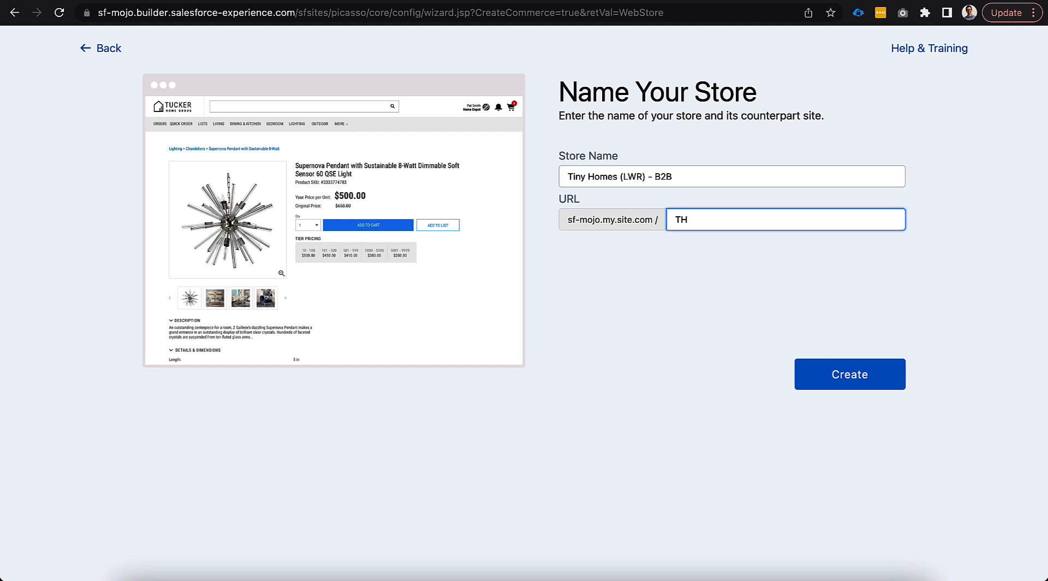
type("B2BLWR")
left_click(716, 276)
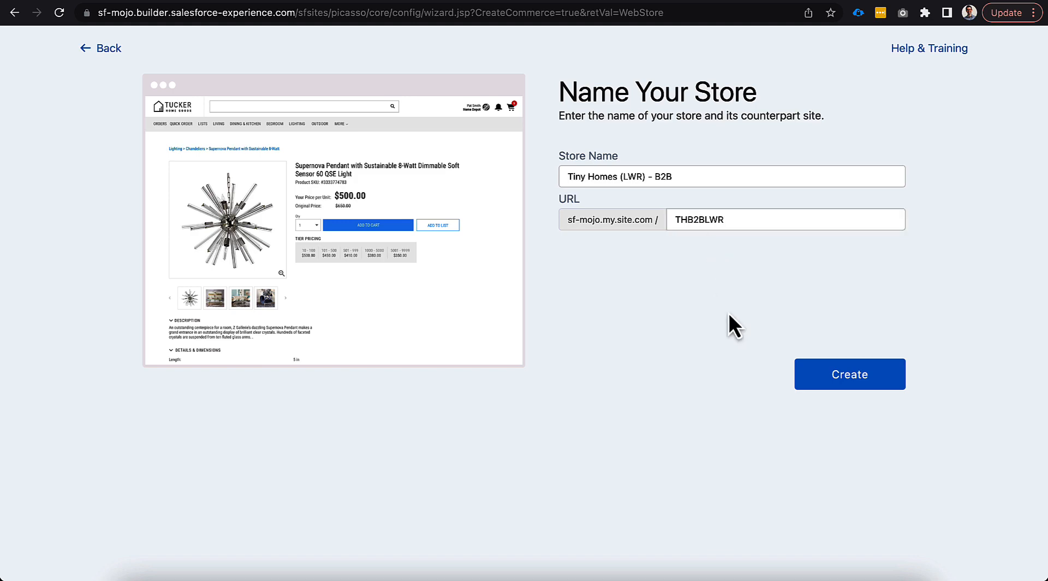
left_click(817, 382)
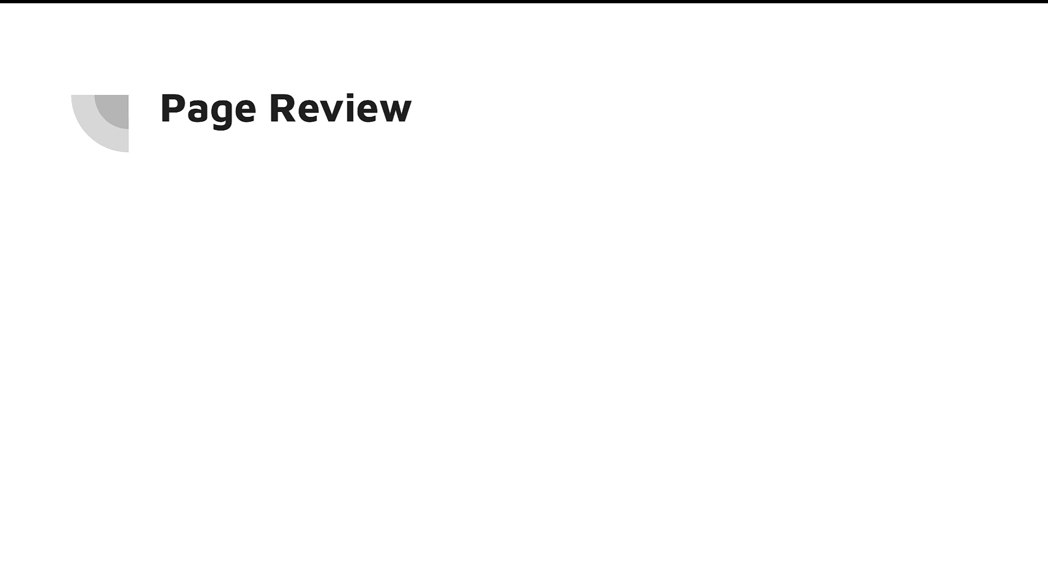
key("Right")
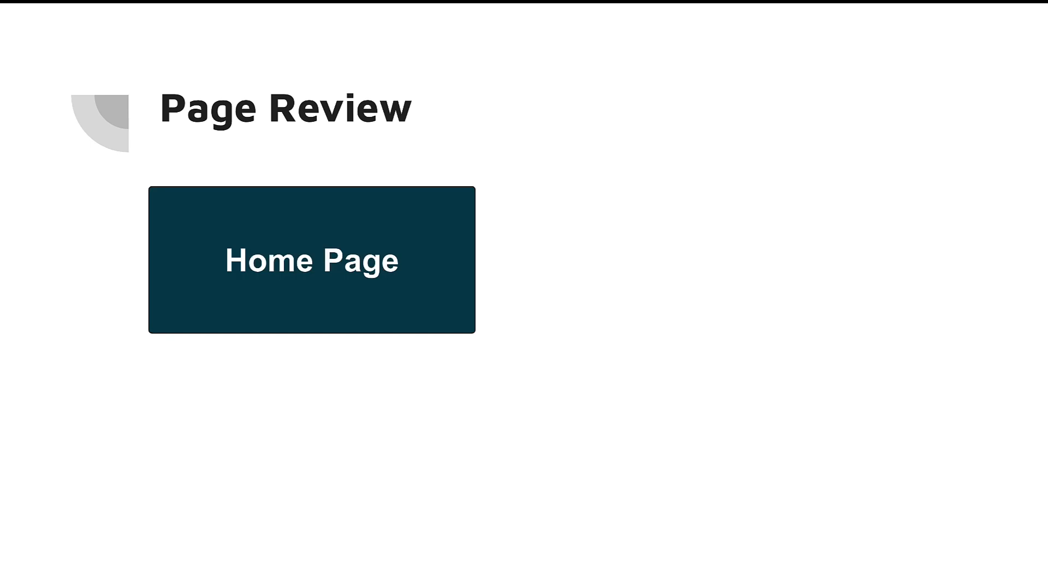
key("Right")
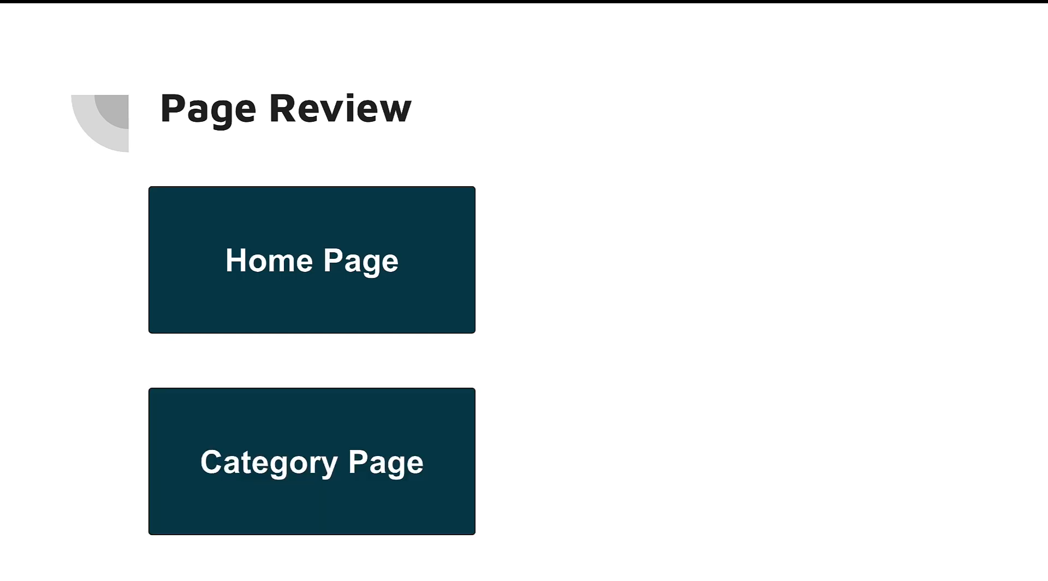
key("Right")
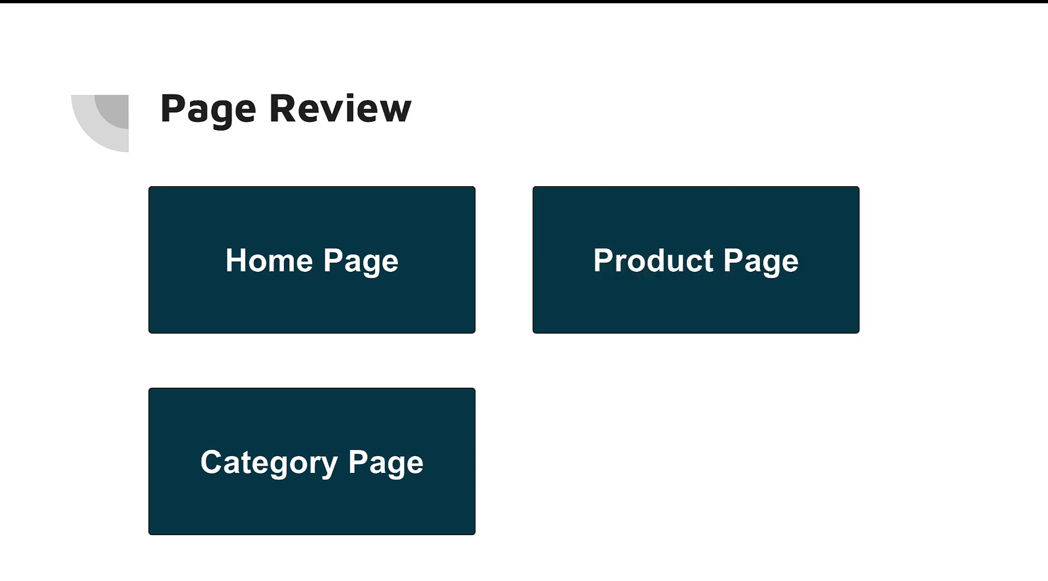
key("Right")
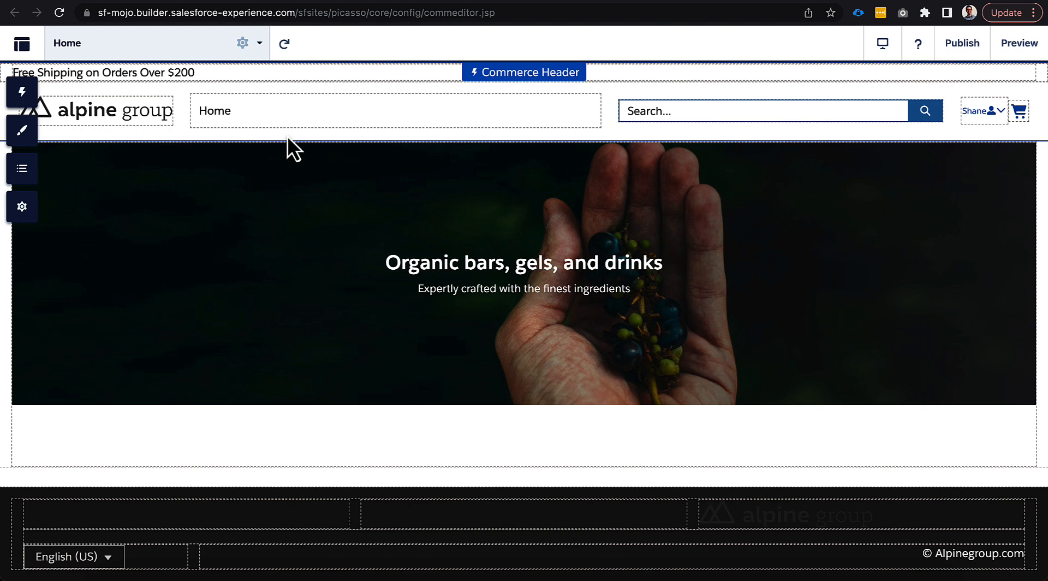
Examine the Commerce Header's properties and its available color palettes.
left_click(417, 138)
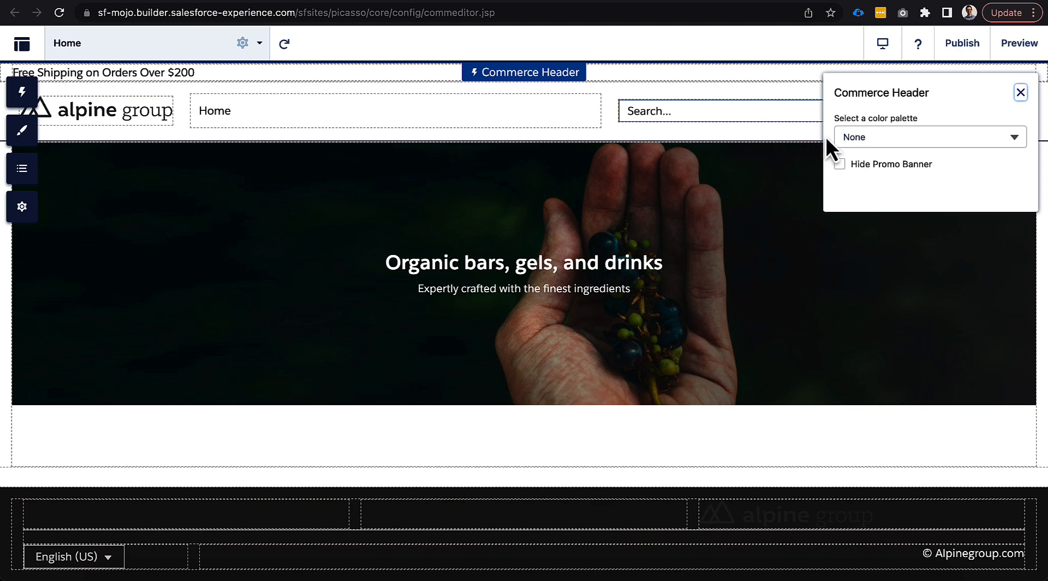
left_click(846, 137)
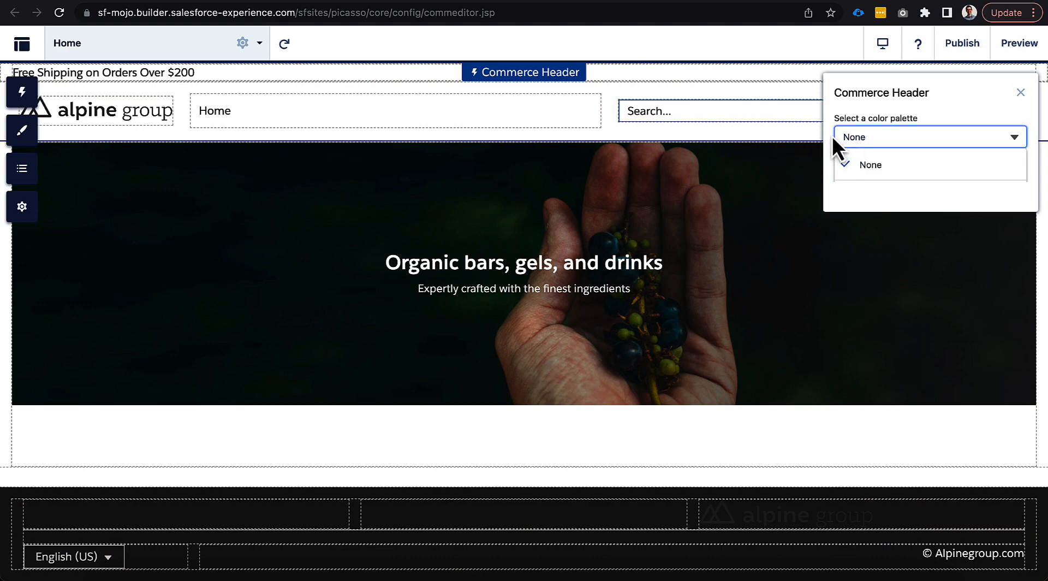
left_click(832, 136)
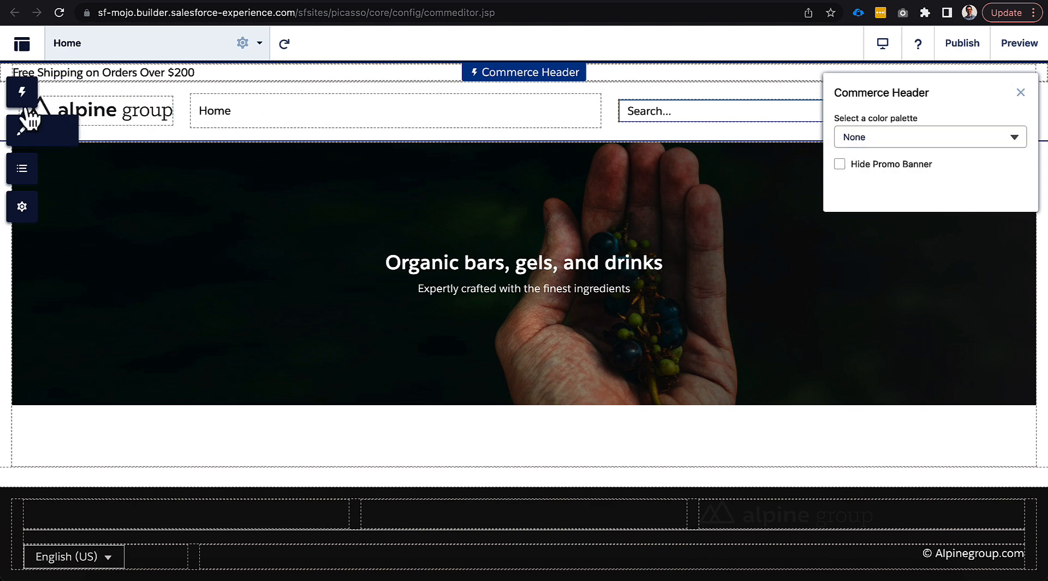
Review the theme's advanced and basic color settings, leaving them unedited.
left_click(25, 133)
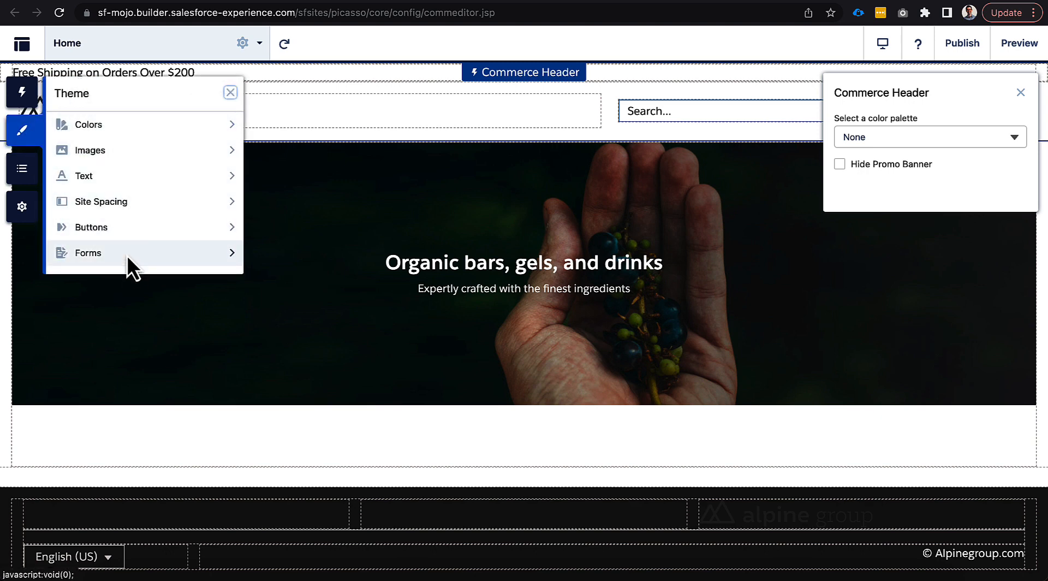
left_click(133, 130)
left_click(172, 114)
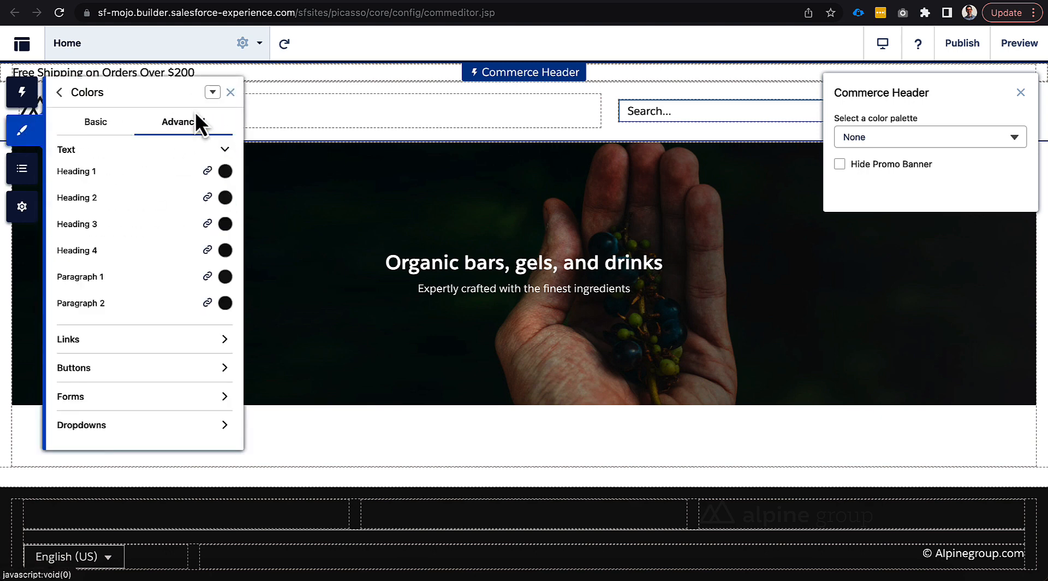
left_click(93, 129)
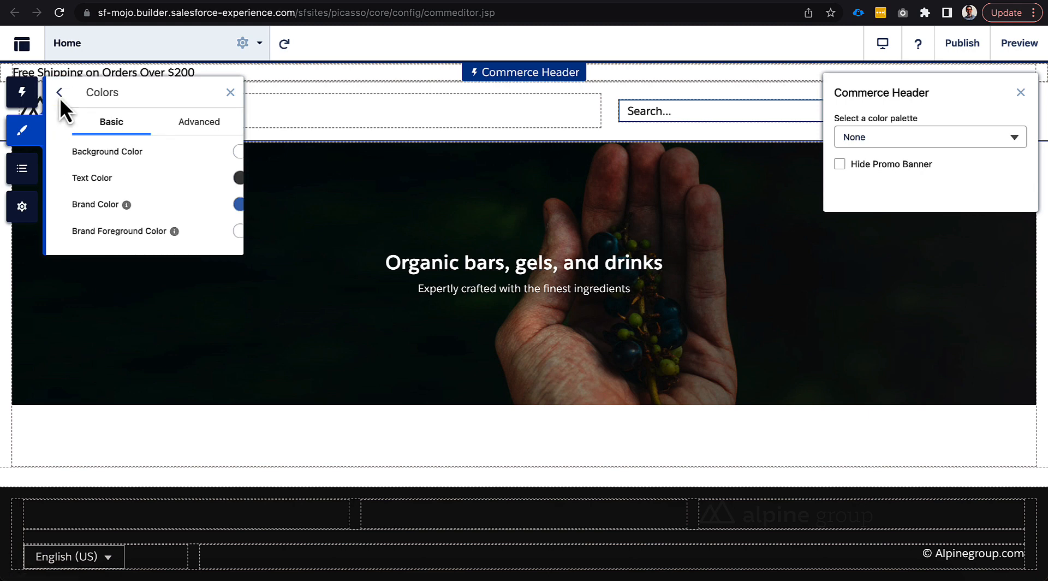
left_click(59, 92)
left_click(230, 93)
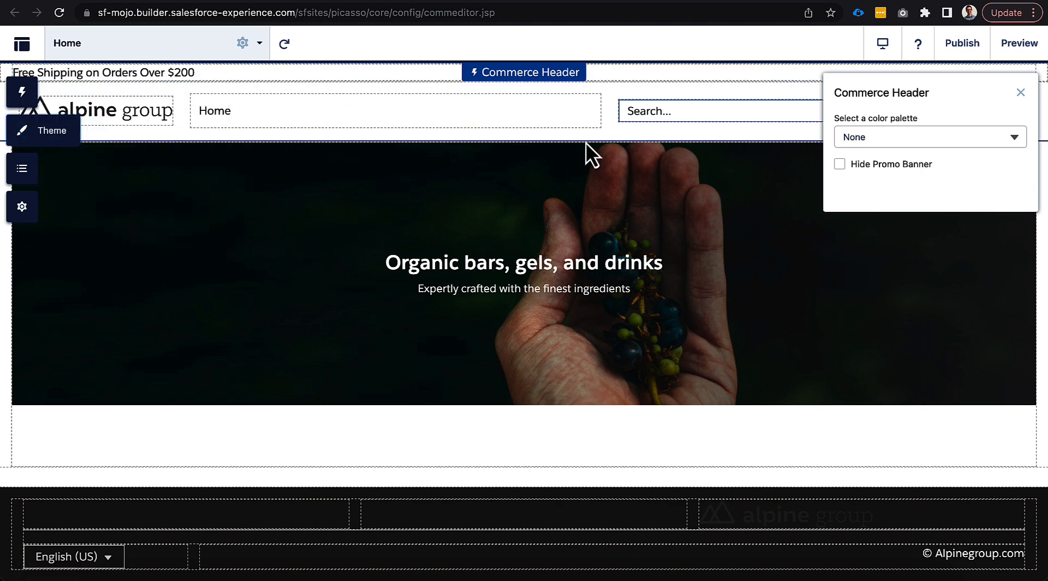
Inspect the properties of the header's Multilevel Navigation Menu and Search Bar.
left_click(575, 122)
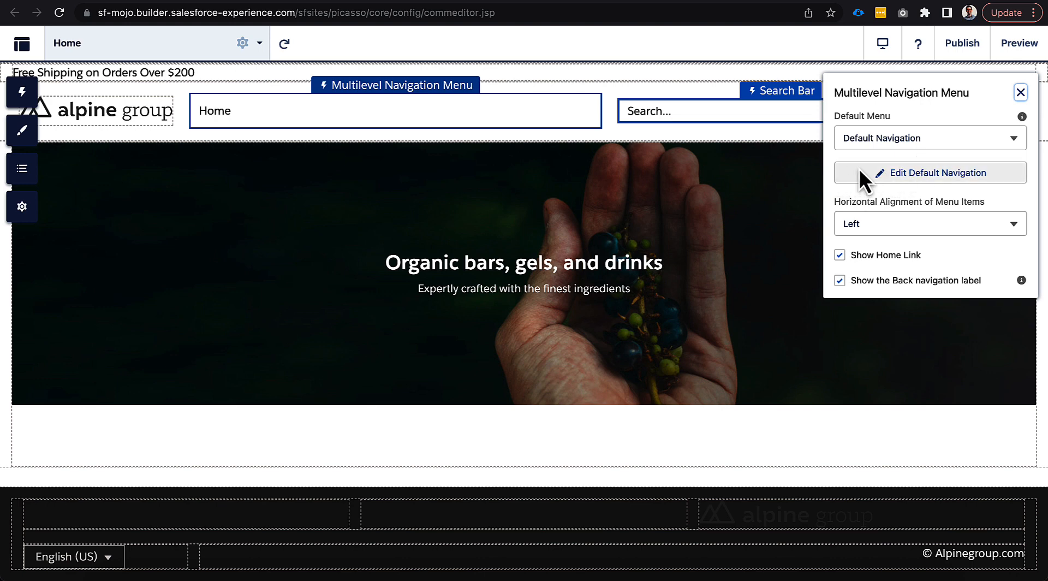
left_click(1021, 92)
left_click(684, 112)
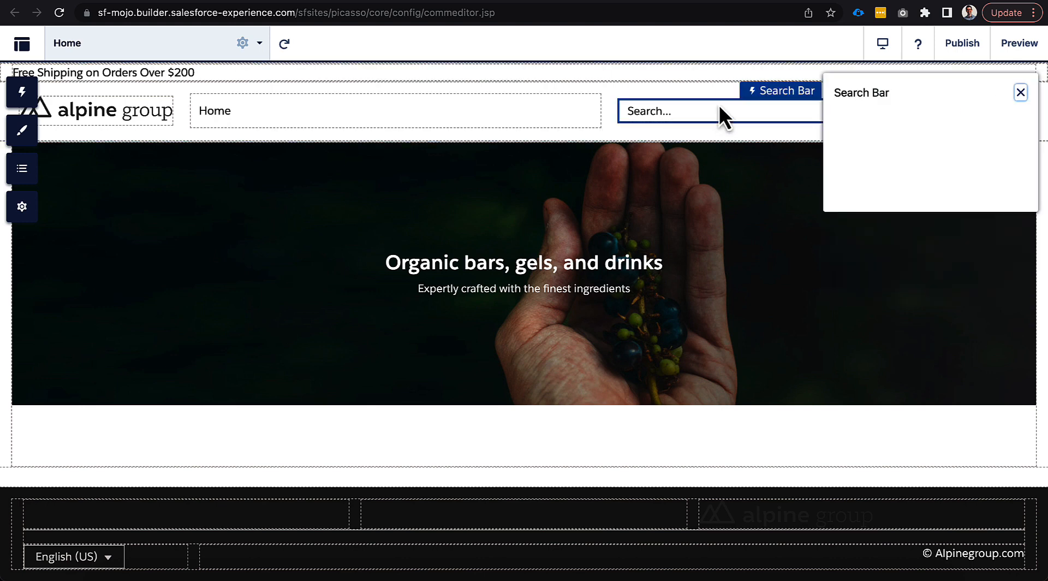
left_click(1021, 94)
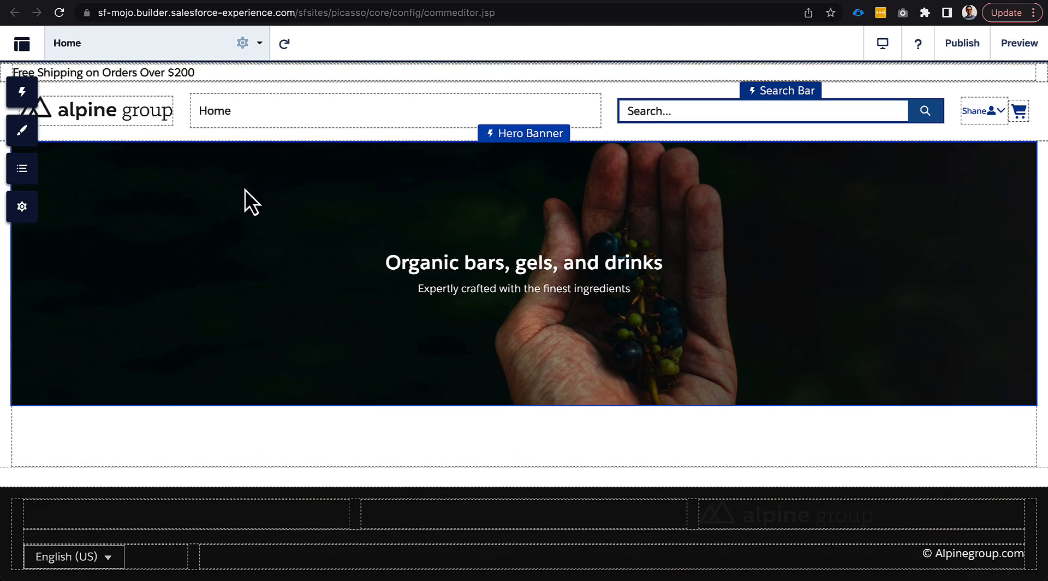
Inspect the properties of the Hero Banner, the Commerce Footer, and the footer's Site Logo and copyright Text Block.
left_click(242, 229)
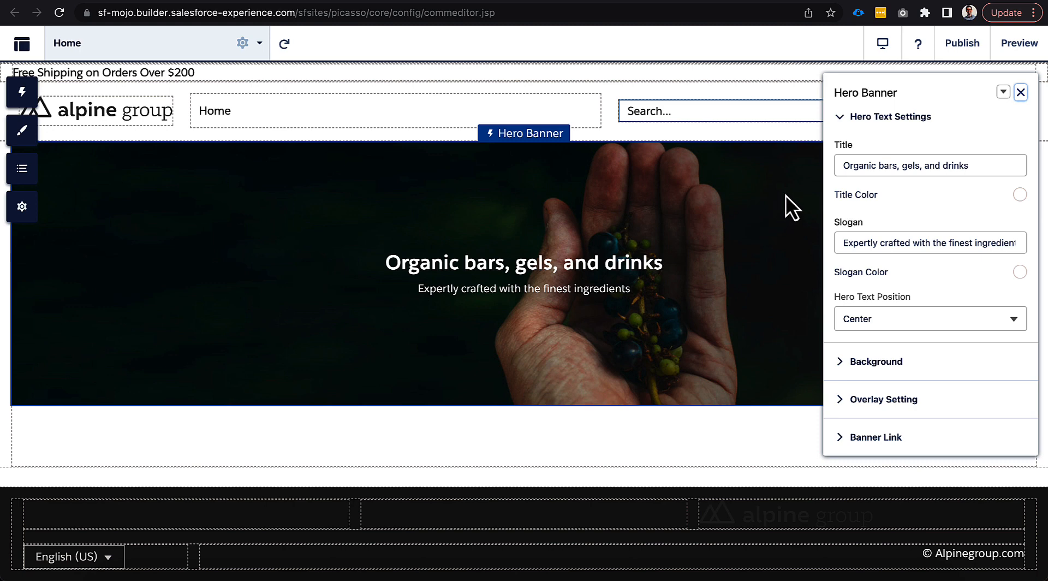
left_click(540, 494)
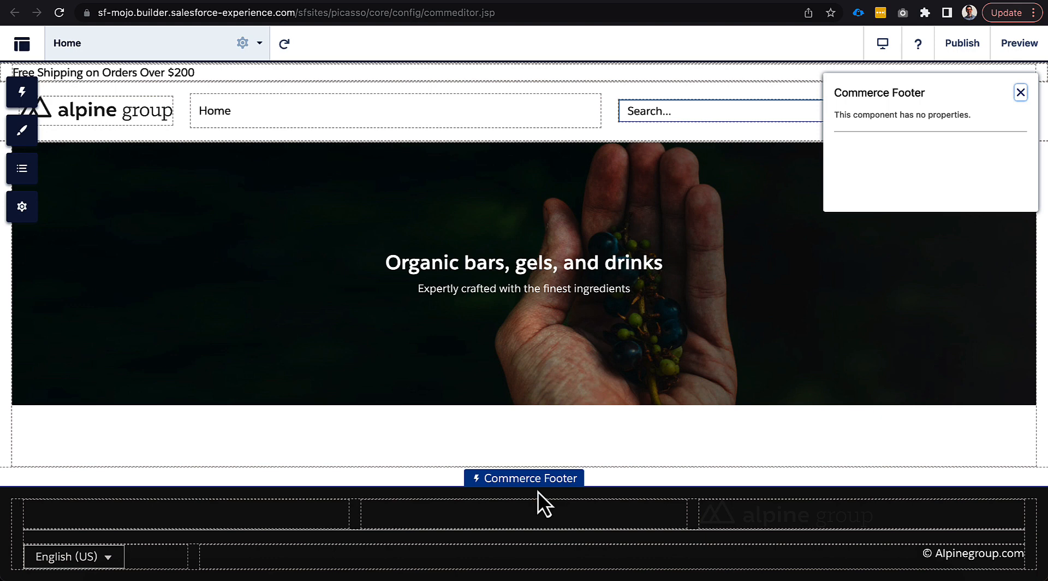
left_click(722, 510)
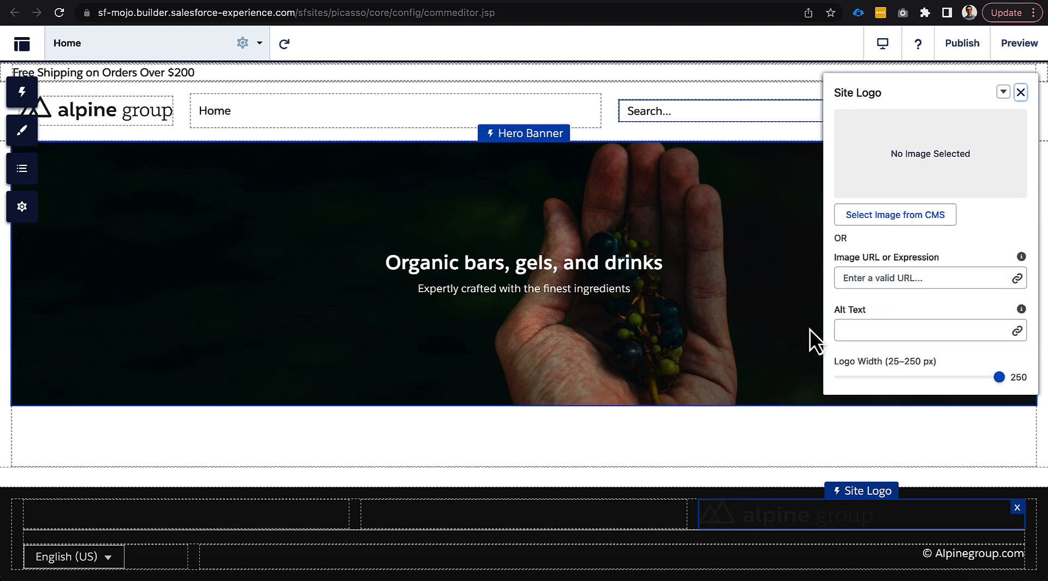
left_click(727, 557)
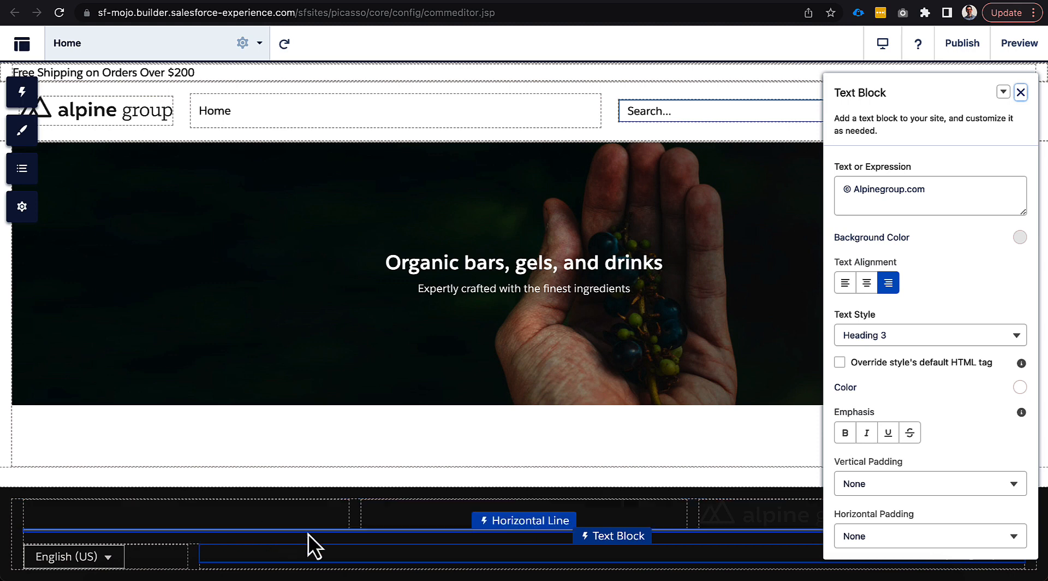
left_click(355, 491)
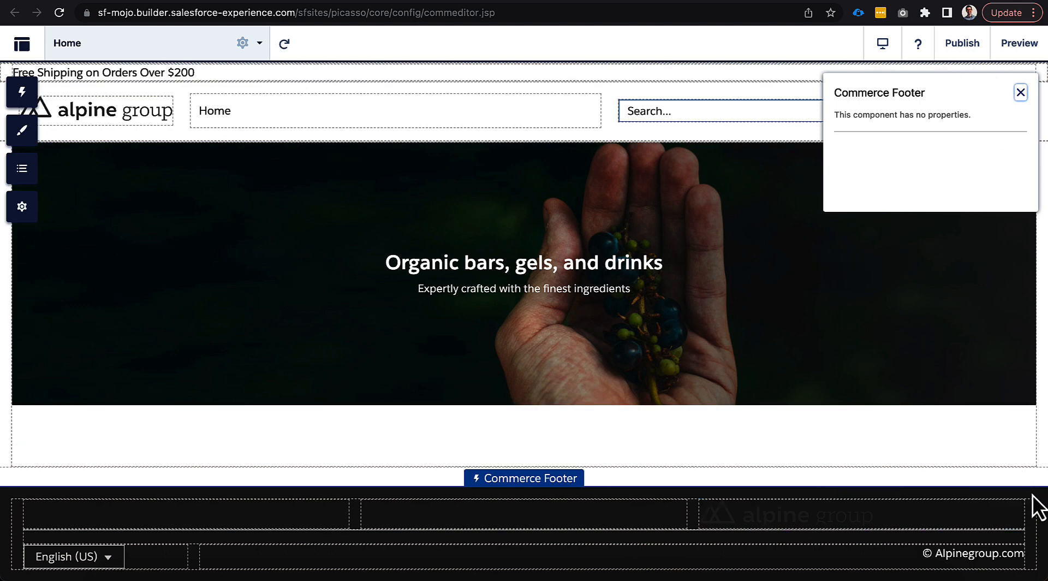
left_click(1016, 96)
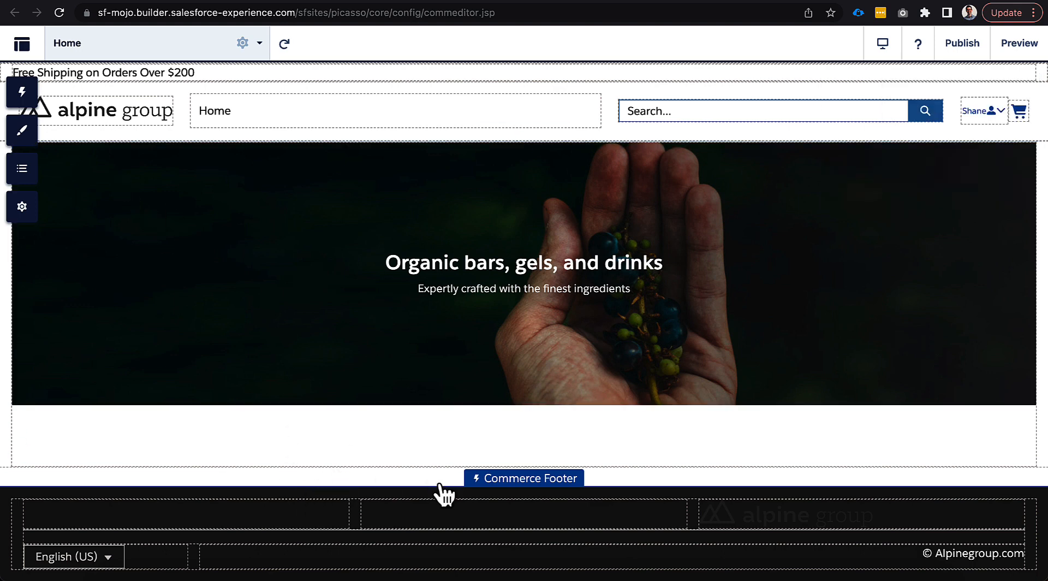
left_click(361, 494)
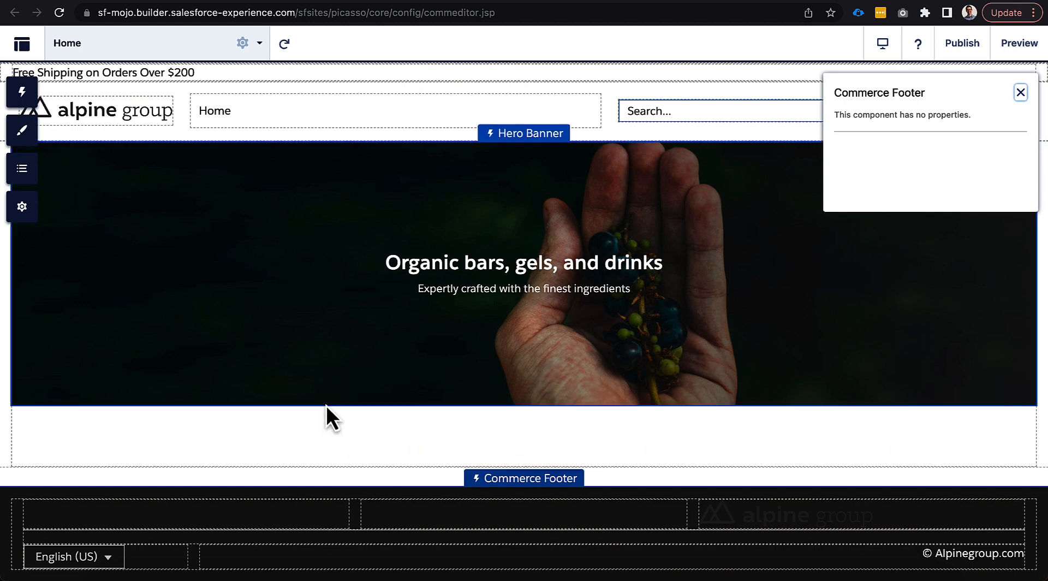
Enable Show all components in the advanced site settings and browse the full list of Commerce components.
left_click(22, 92)
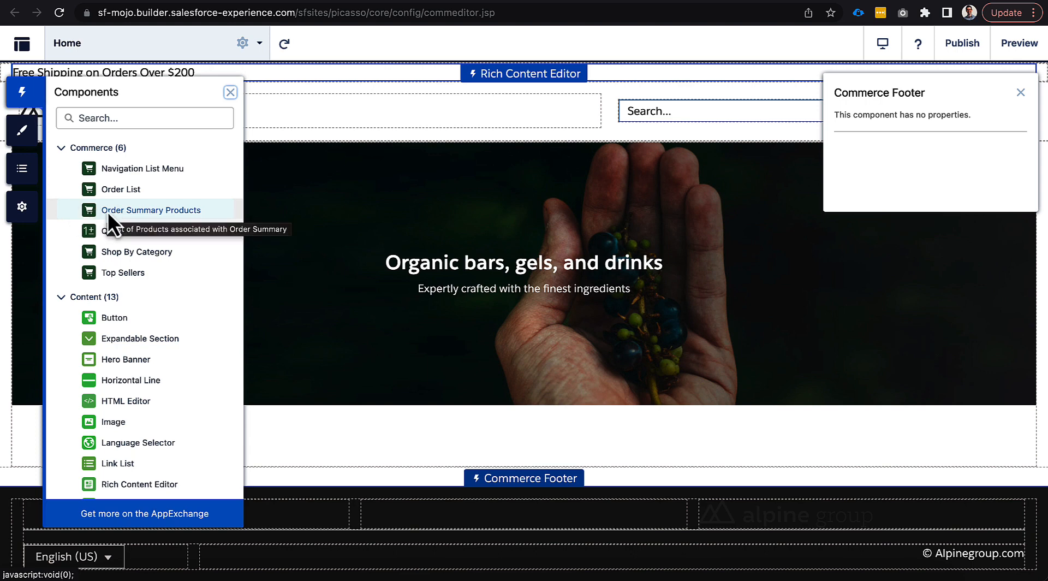
left_click(24, 208)
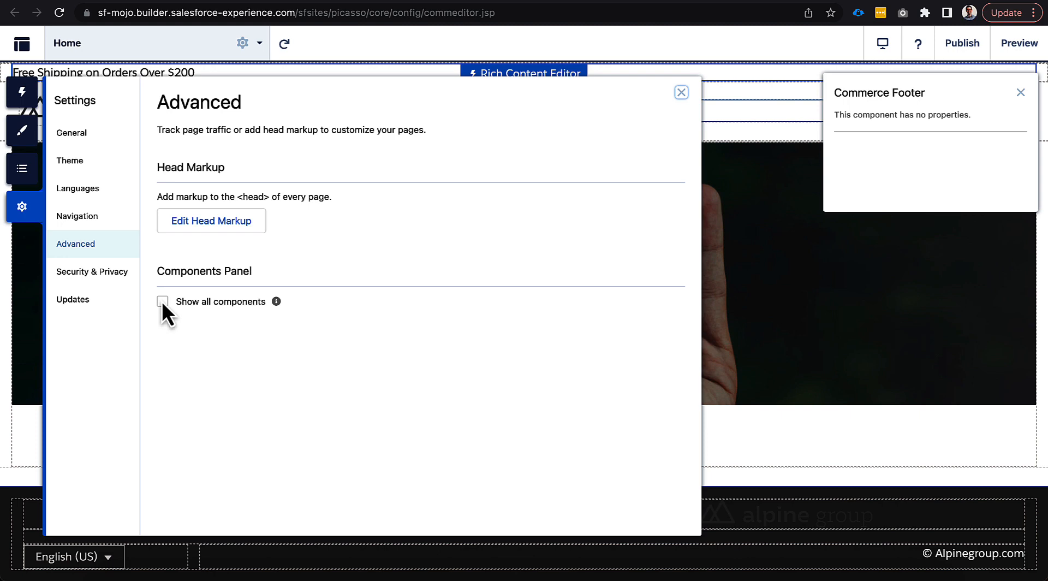
left_click(161, 301)
left_click(21, 92)
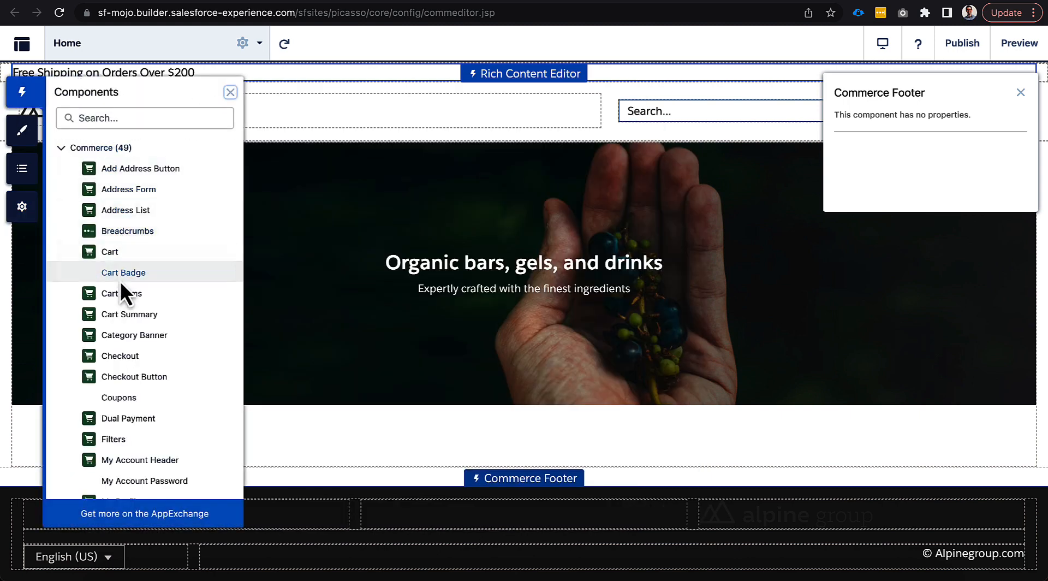
scroll(119, 289, "down", 1)
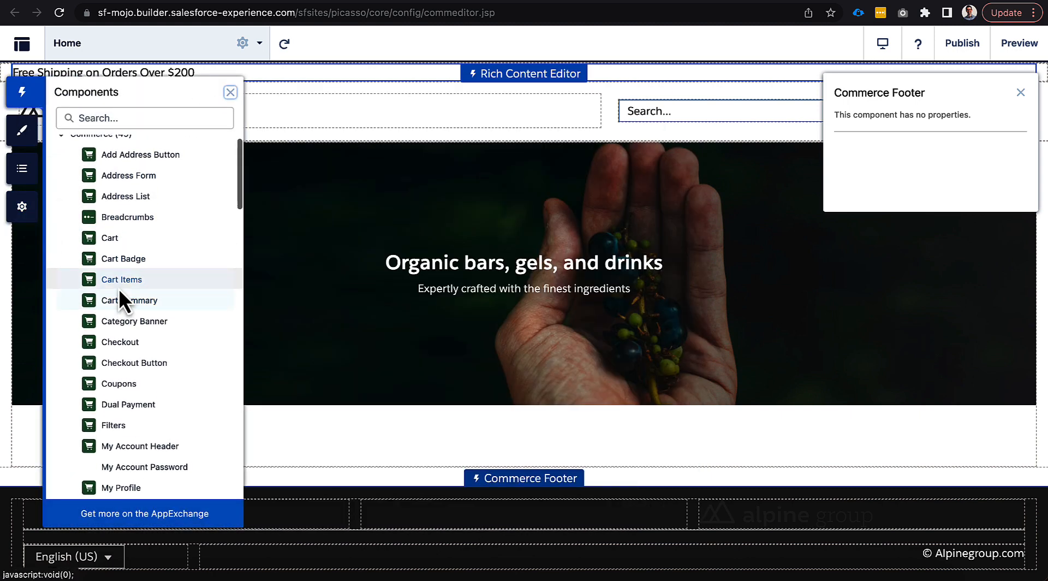
Disable Show all components in the advanced site settings.
left_click(21, 206)
left_click(161, 303)
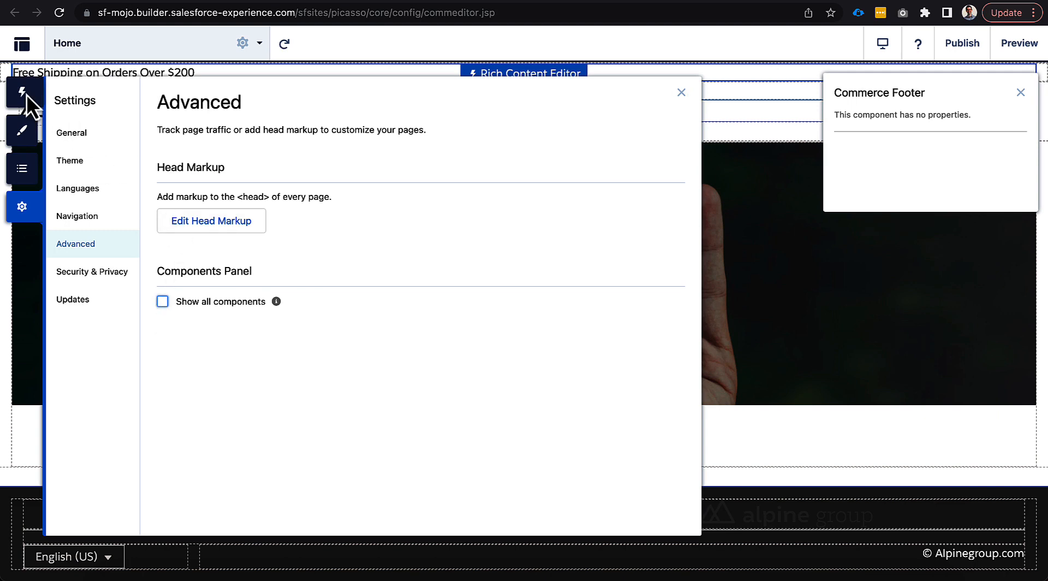
Add a Shop By Category component below the hero banner and open the properties of its section.
left_click(25, 94)
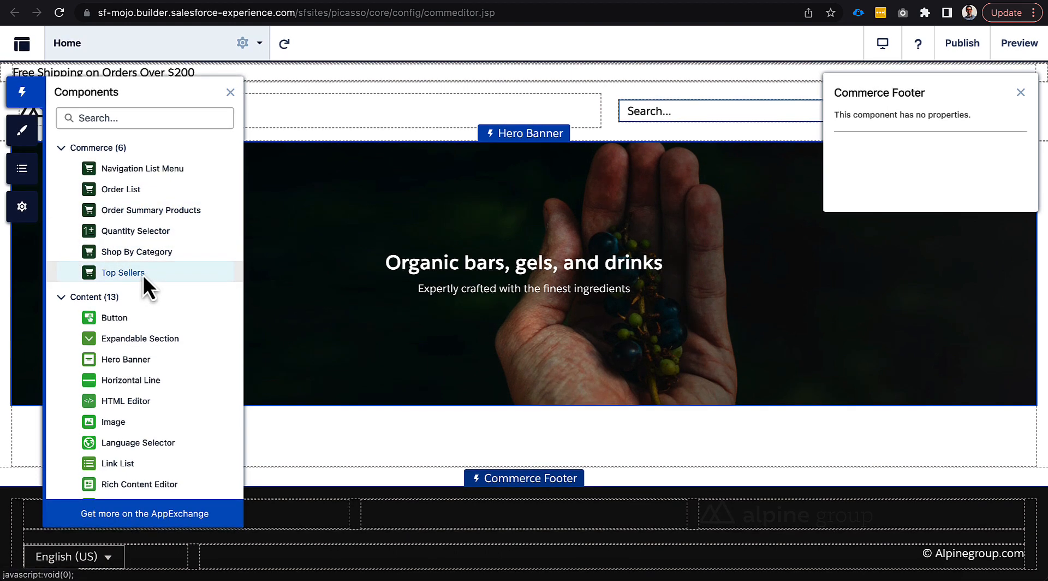
left_click_drag(453, 446, 455, 444)
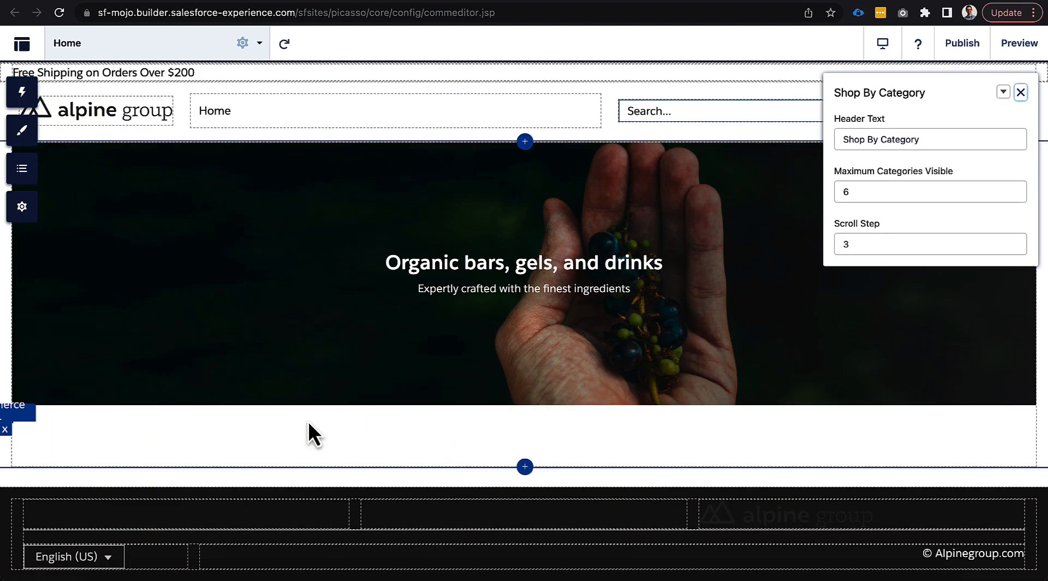
left_click(15, 412)
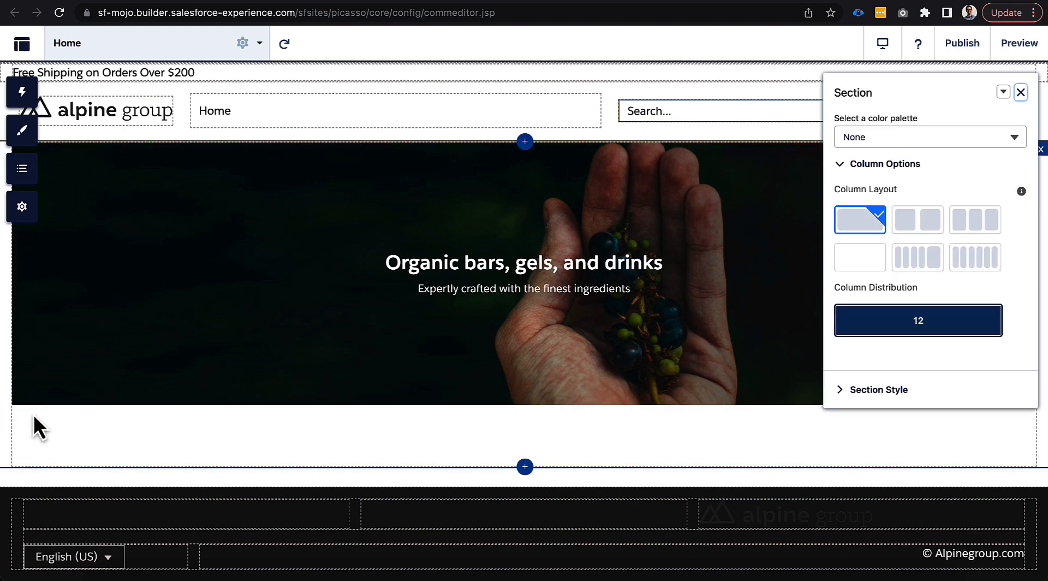
Add a Top Sellers component to the Home page section below the hero banner, beneath the Shop By Category component.
left_click(89, 404)
left_click(67, 413)
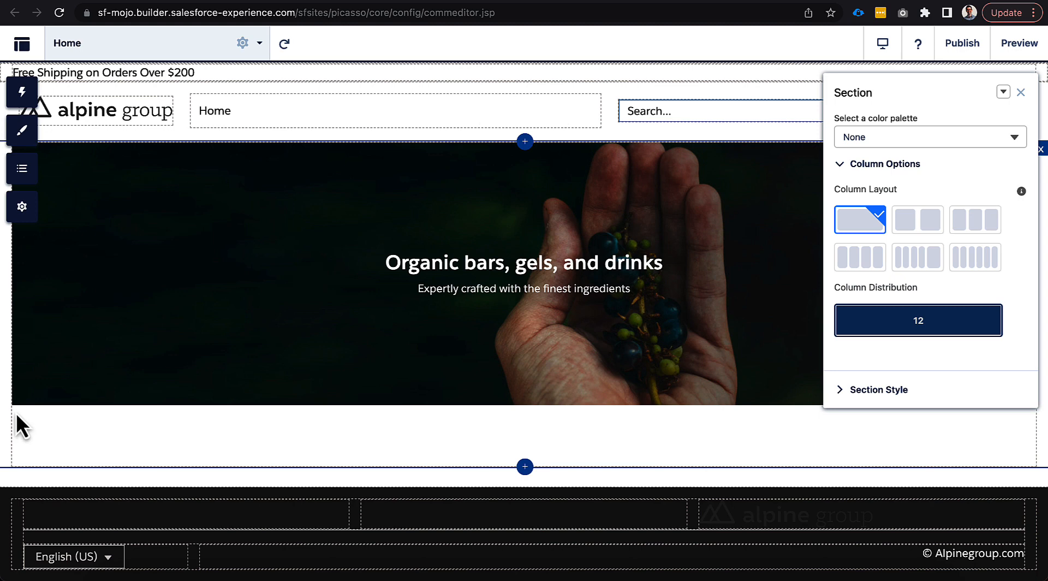
left_click(22, 91)
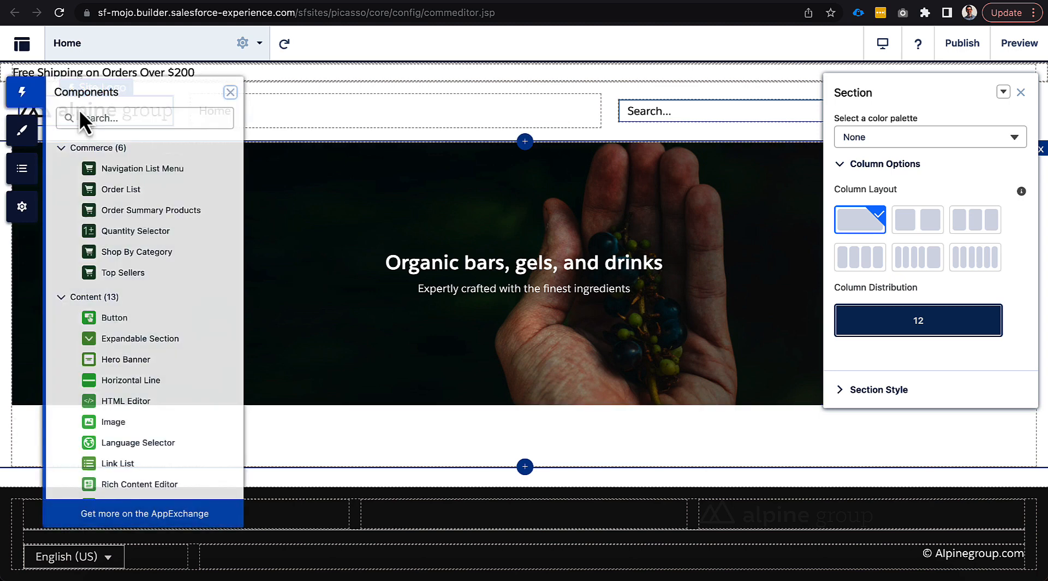
left_click_drag(146, 266, 368, 445)
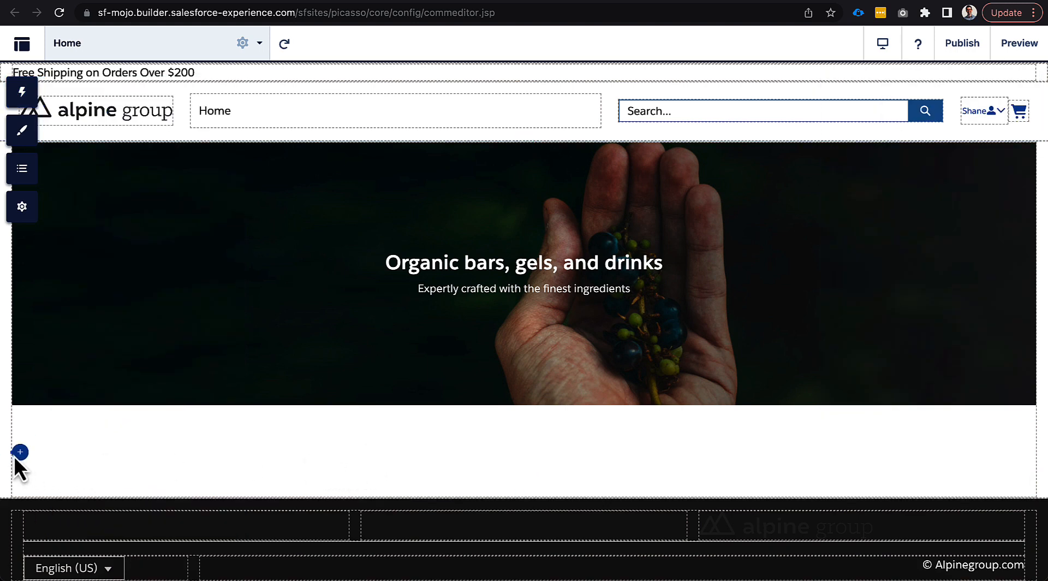
Inspect the properties of the Top Sellers component, including its required category field.
left_click(12, 457)
left_click(14, 454)
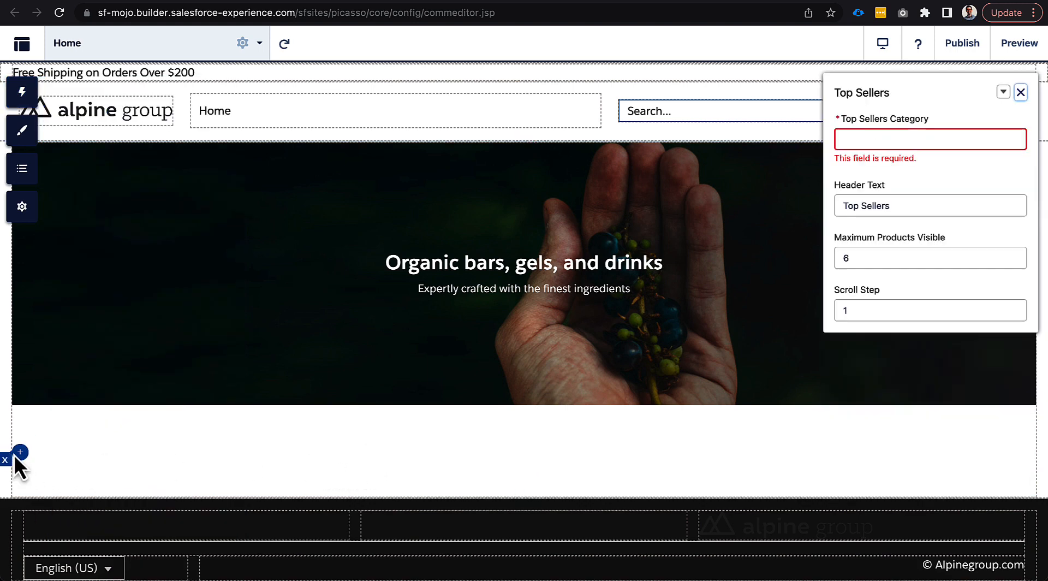
left_click(893, 140)
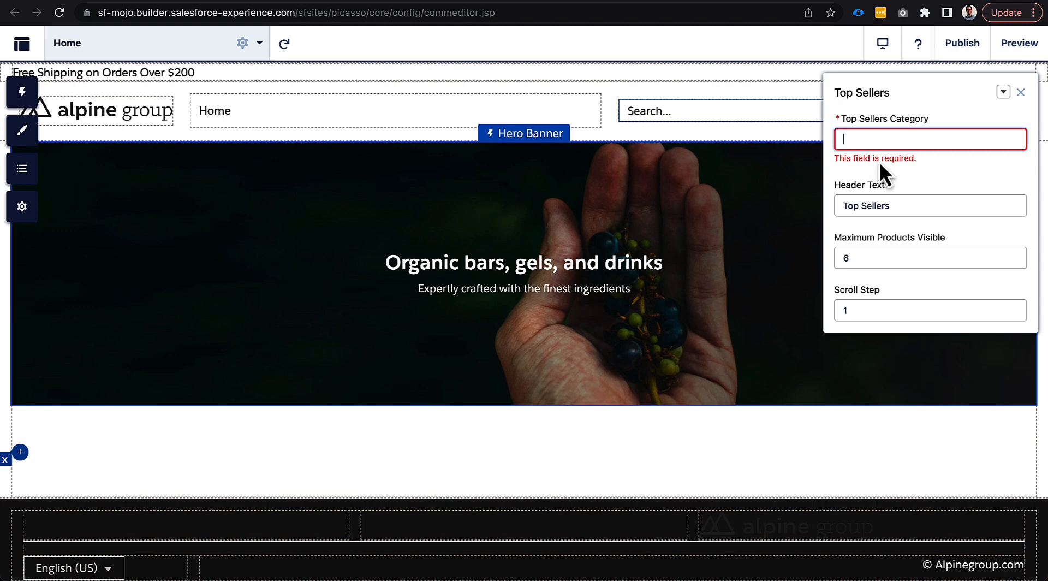
left_click(1021, 92)
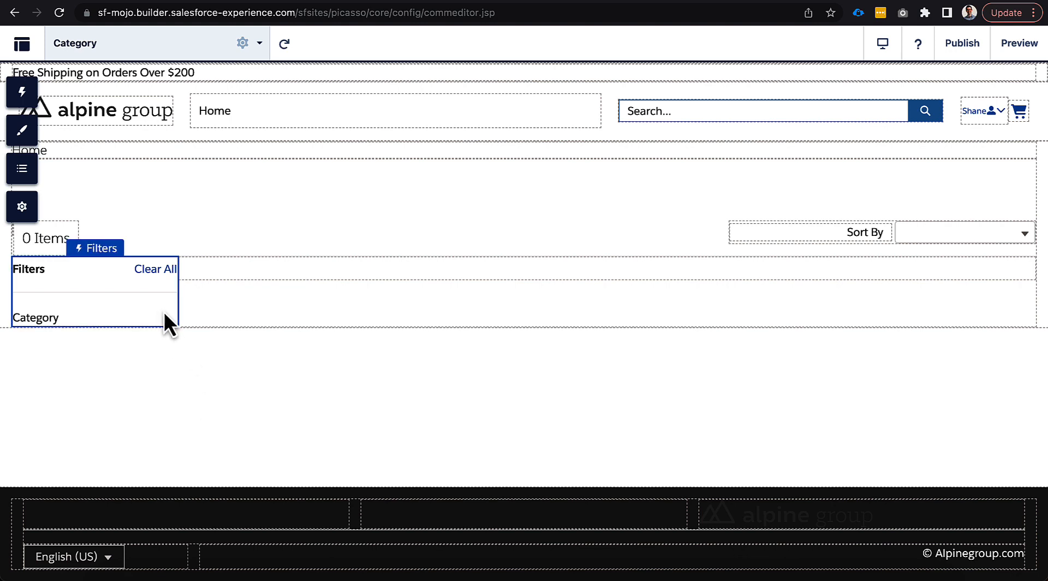
On the Category page, inspect the properties of the Filters, the Results Layout, and the item-count Text Block.
left_click(225, 277)
left_click(137, 309)
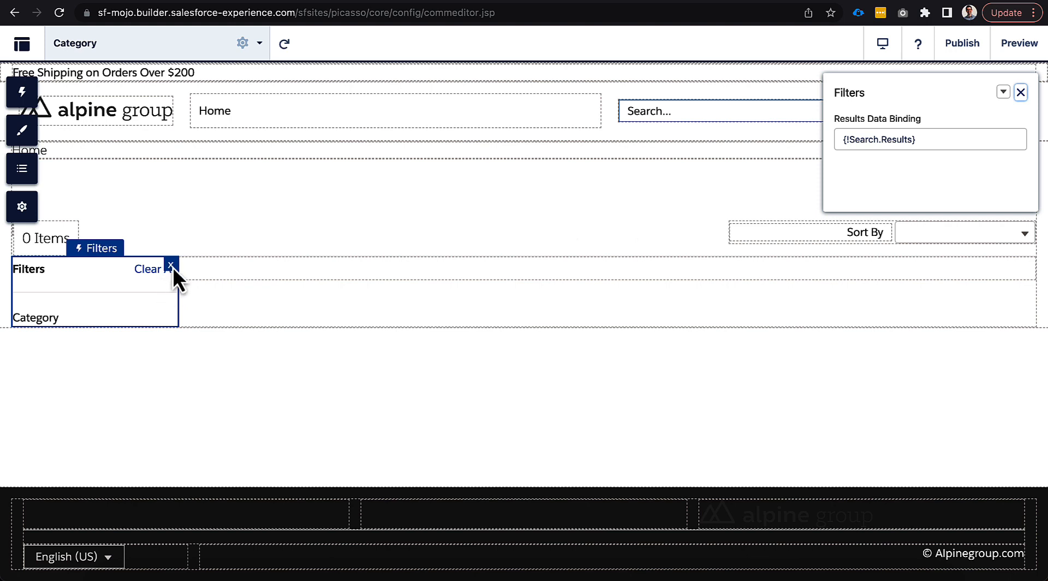
mouse_move(133, 289)
left_mouse_down()
mouse_move(319, 283)
mouse_move(113, 290)
left_mouse_up()
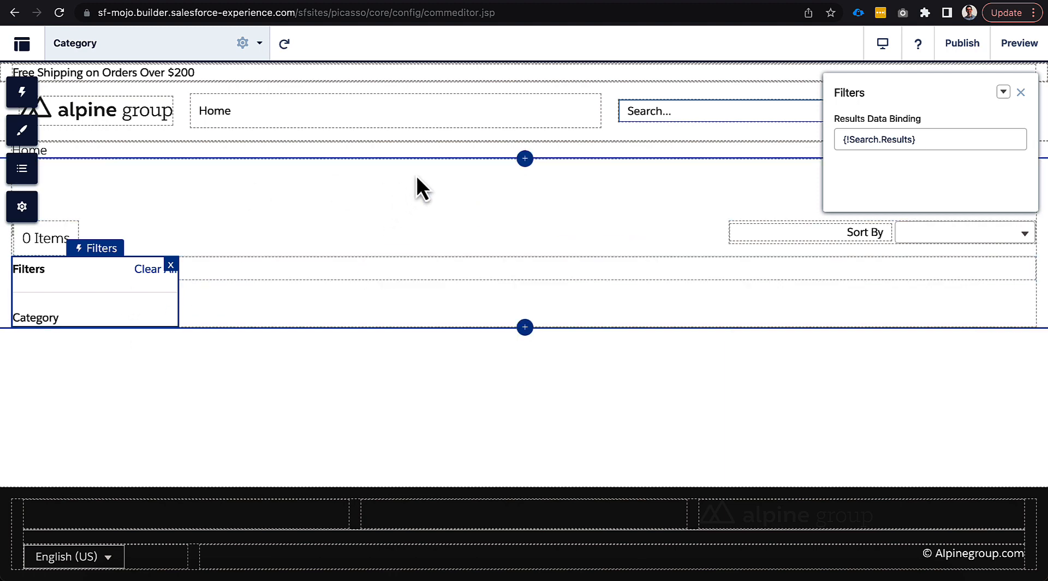
left_click(320, 241)
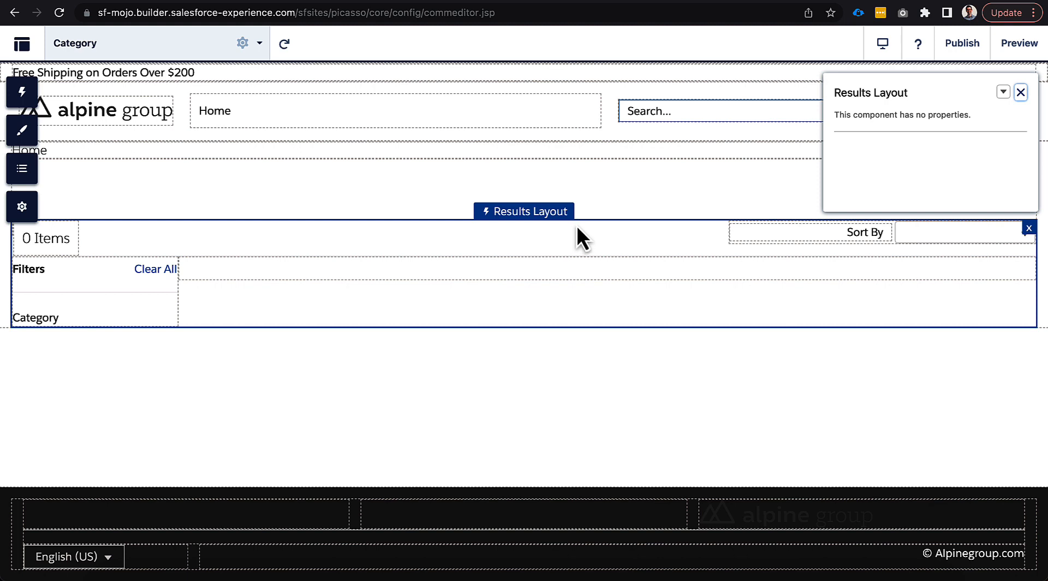
left_click(63, 240)
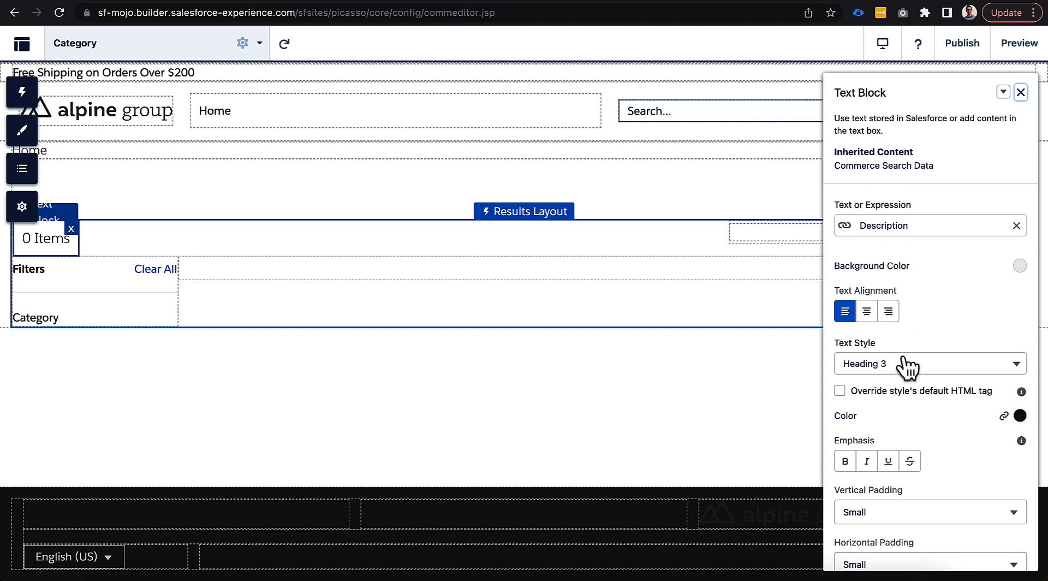
scroll(906, 363, "down", 1)
scroll(904, 360, "up", 1)
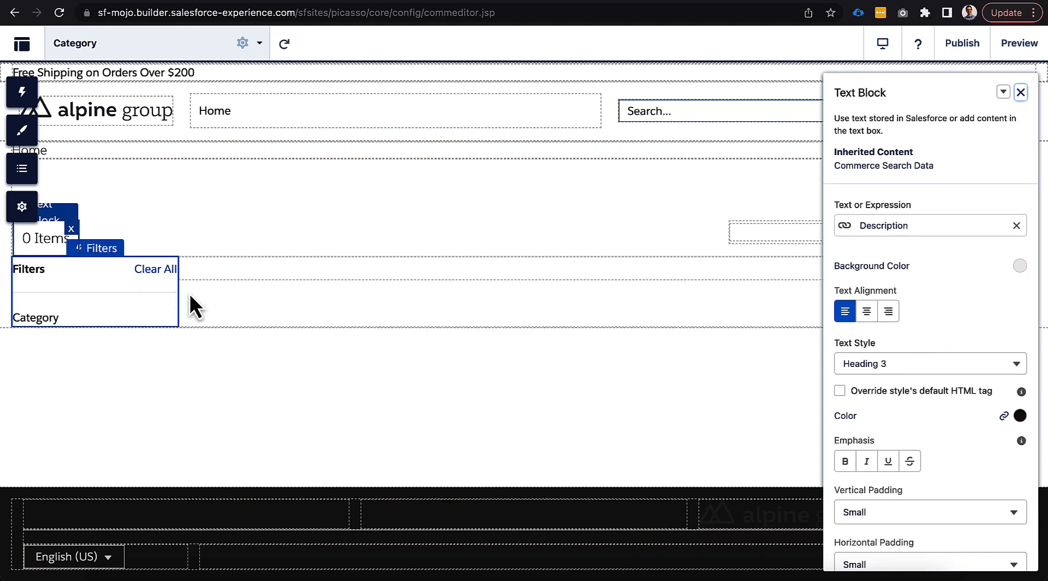
Inspect the layout and Results Display properties of the Category page's Results component.
left_click(272, 284)
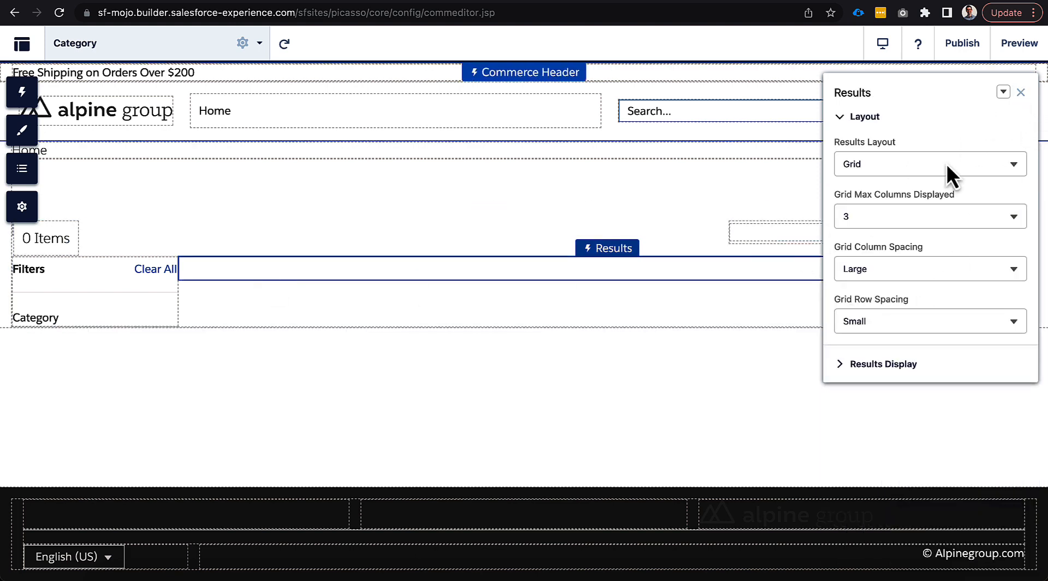
left_click(875, 355)
scroll(945, 342, "down", 6)
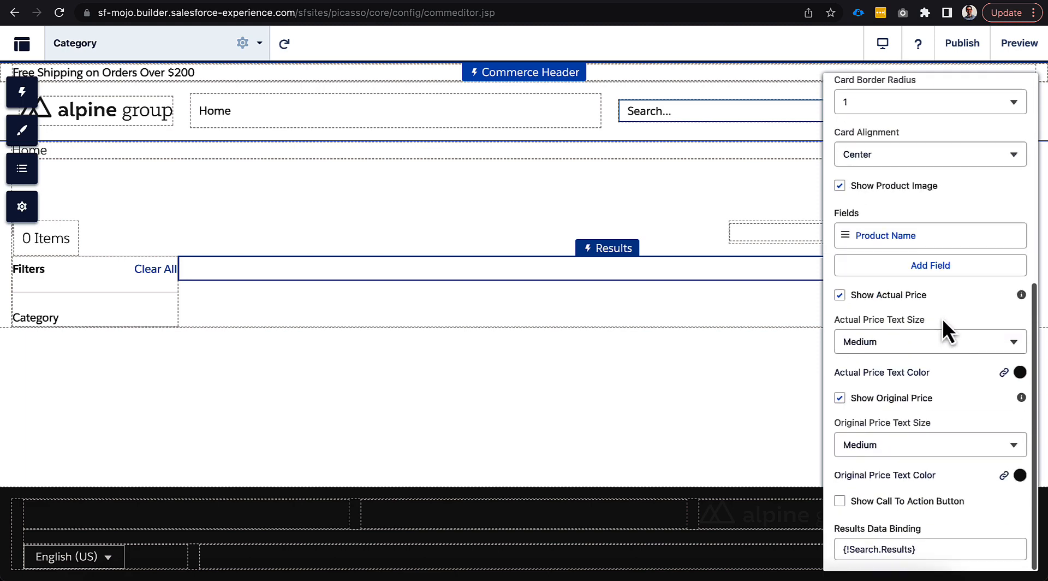
scroll(1007, 124, "up", 1)
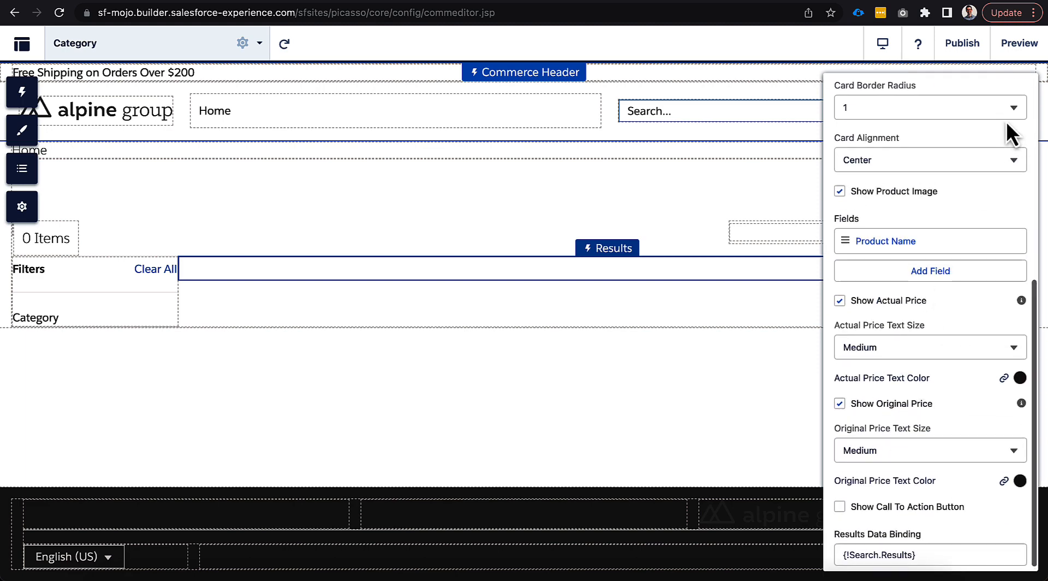
scroll(1007, 121, "up", 5)
left_click(1011, 89)
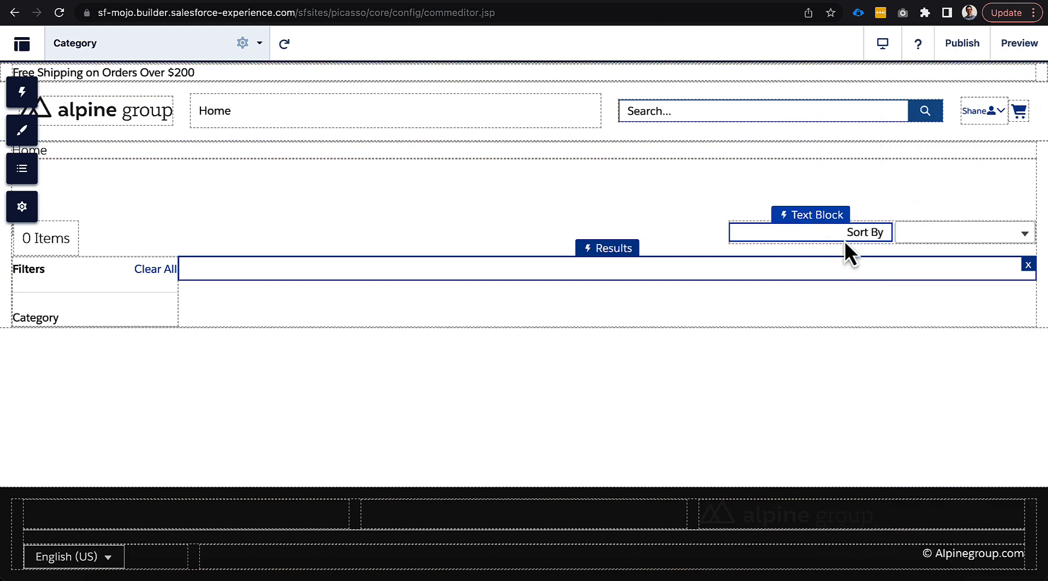
Inspect the Category page's Sort Menu and Breadcrumbs, and open the list of available components.
left_click(895, 243)
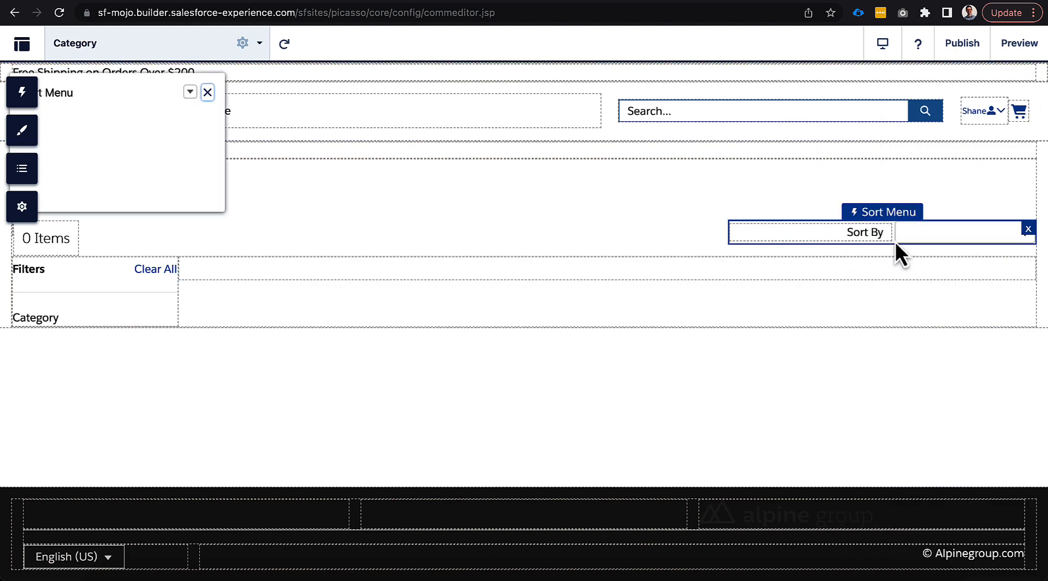
left_click(904, 231)
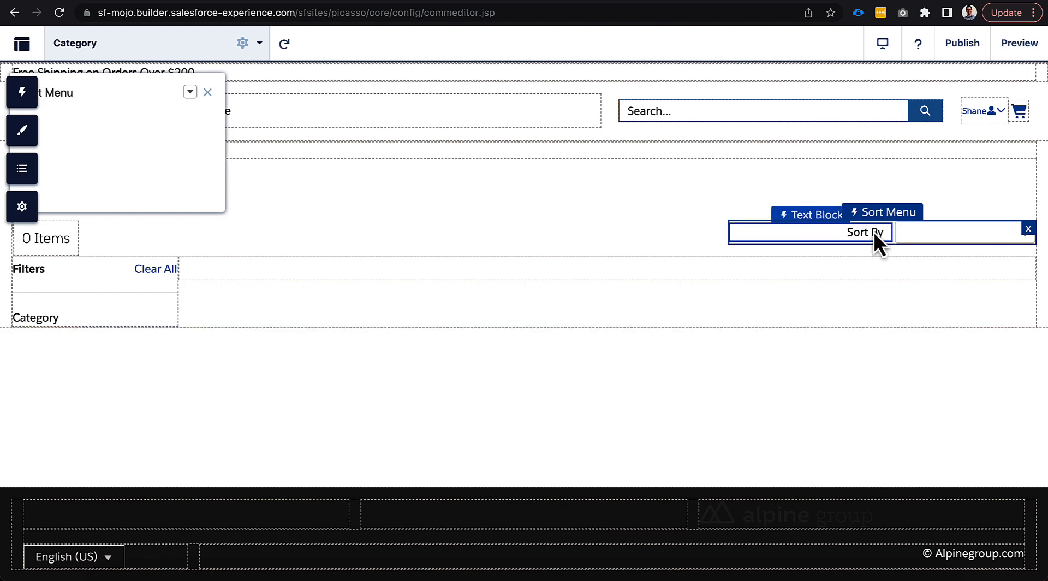
left_click(500, 156)
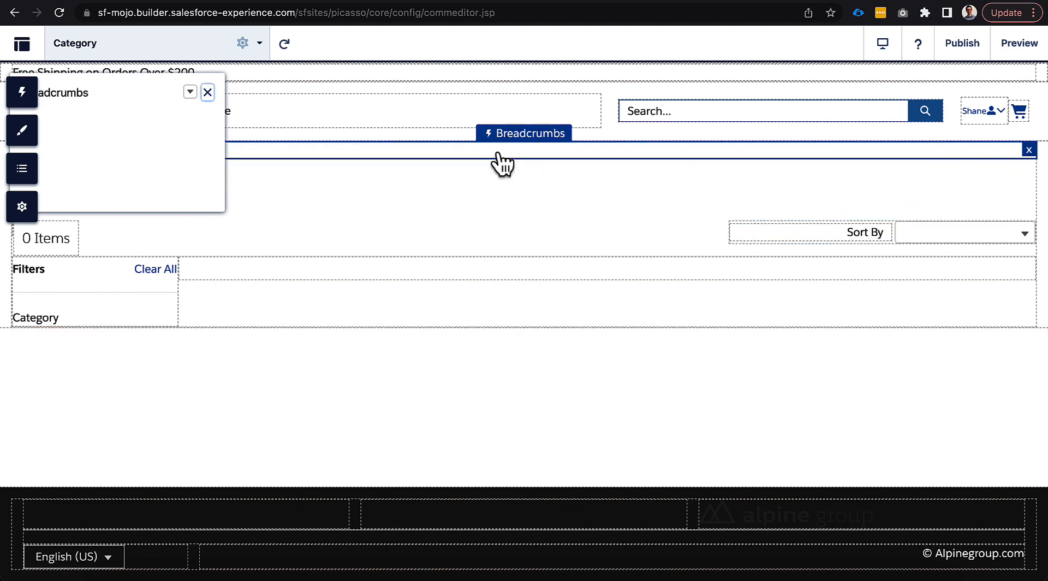
left_click(207, 92)
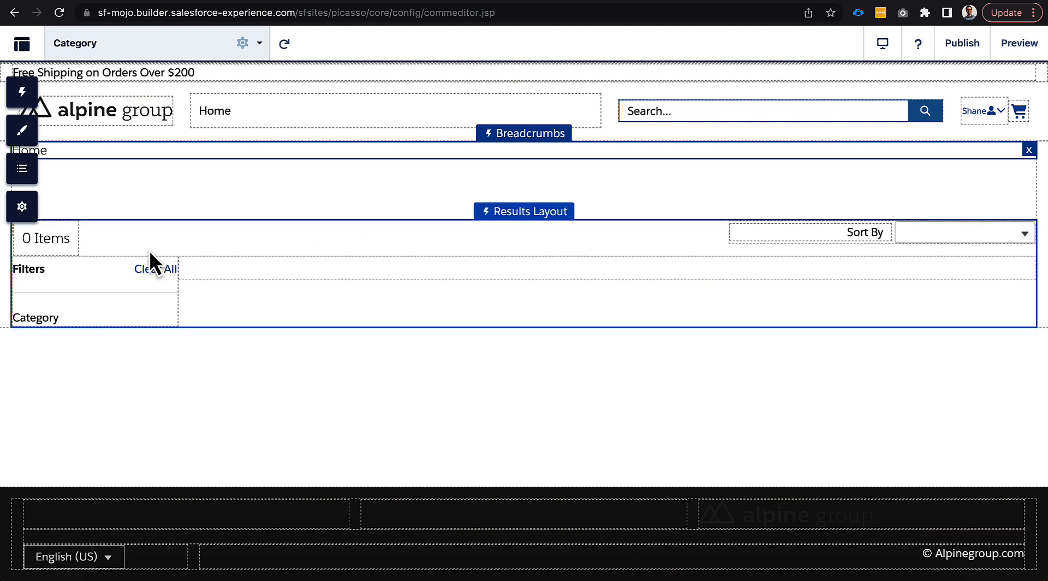
left_click(21, 93)
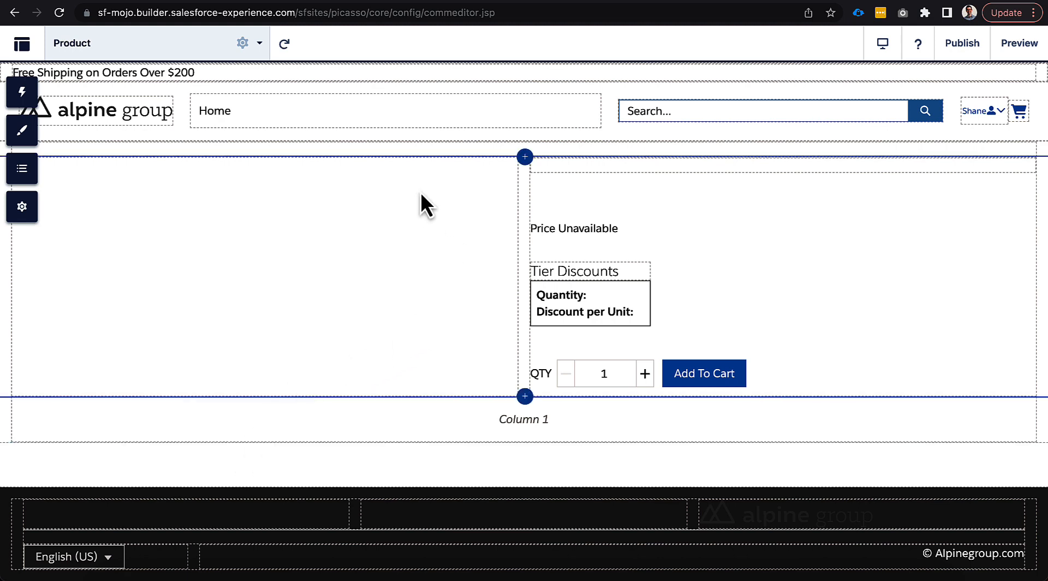
Browse the Product page's available components and inspect the properties of its Product Variants and Product Detail Purchase Options.
left_click(23, 92)
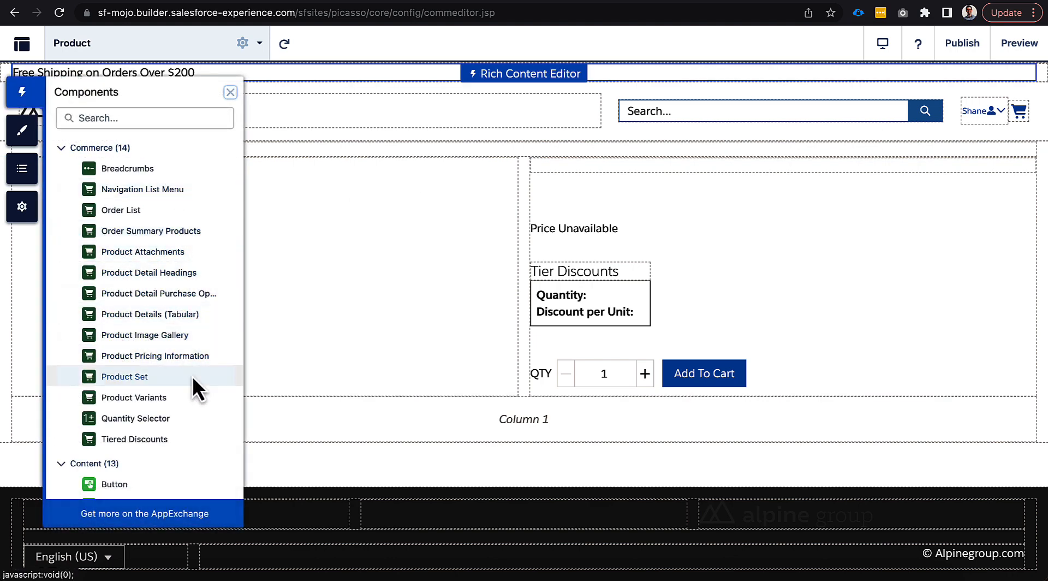
left_click(542, 453)
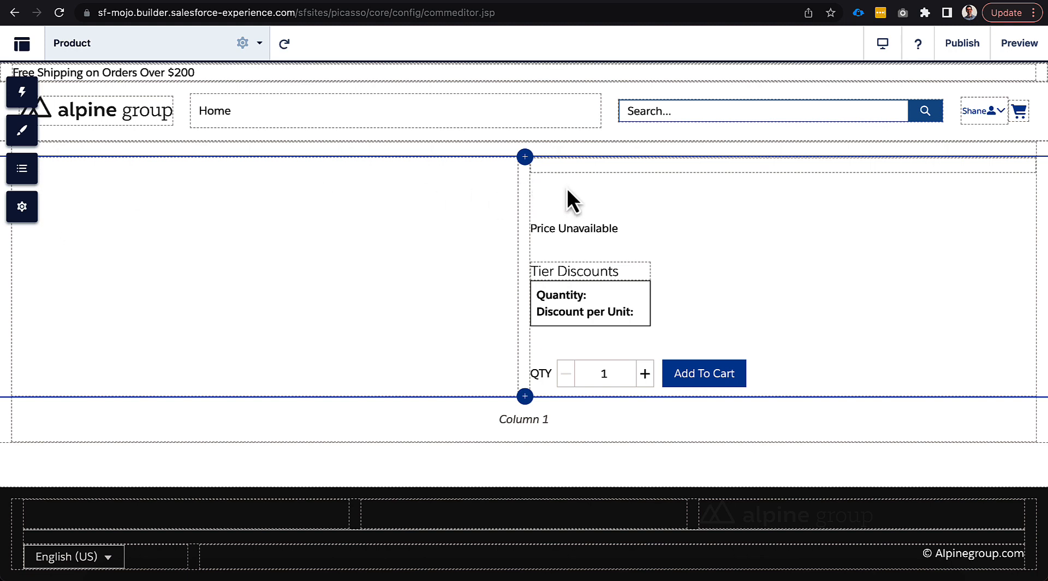
left_click(578, 202)
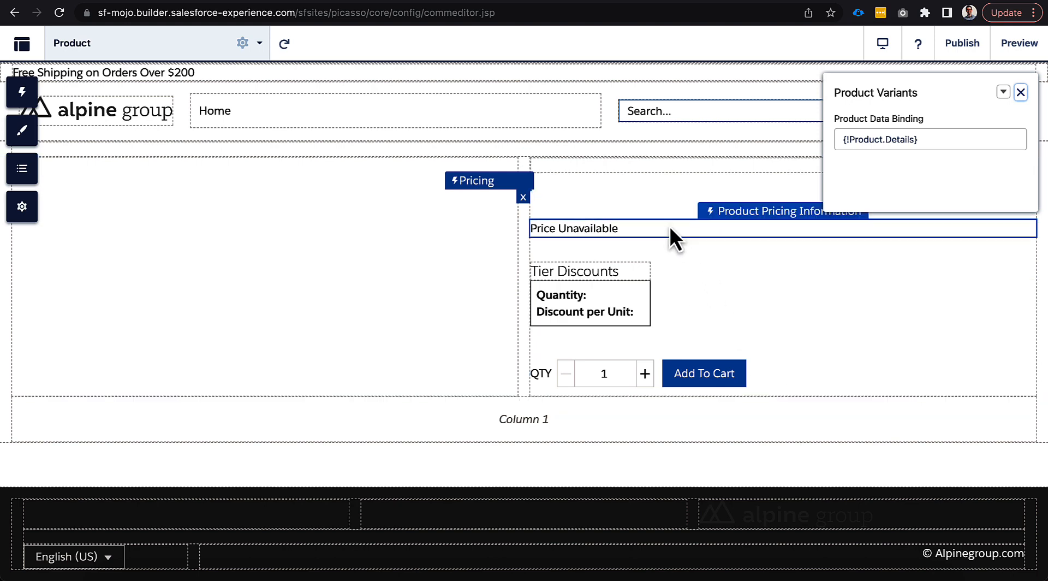
left_click(788, 379)
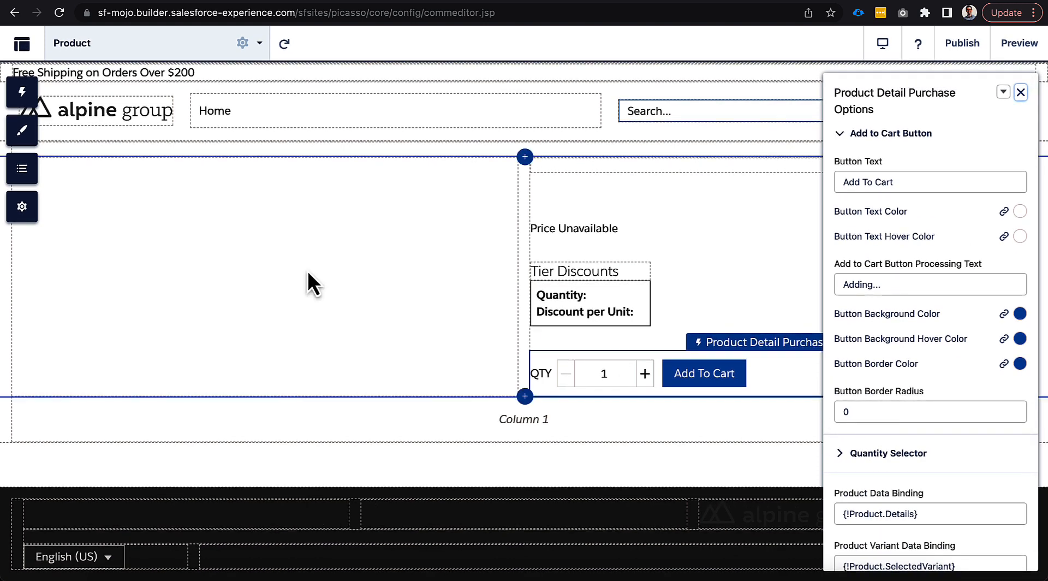
Add a Quantity Selector below the Add To Cart purchase options on the Product page and select it.
left_click(23, 89)
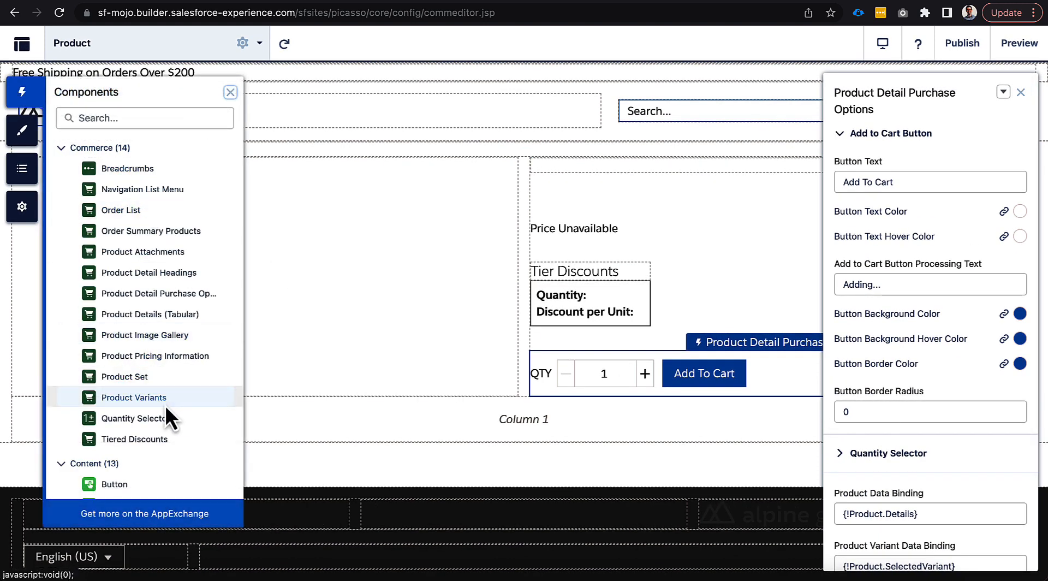
left_click_drag(157, 416, 565, 391)
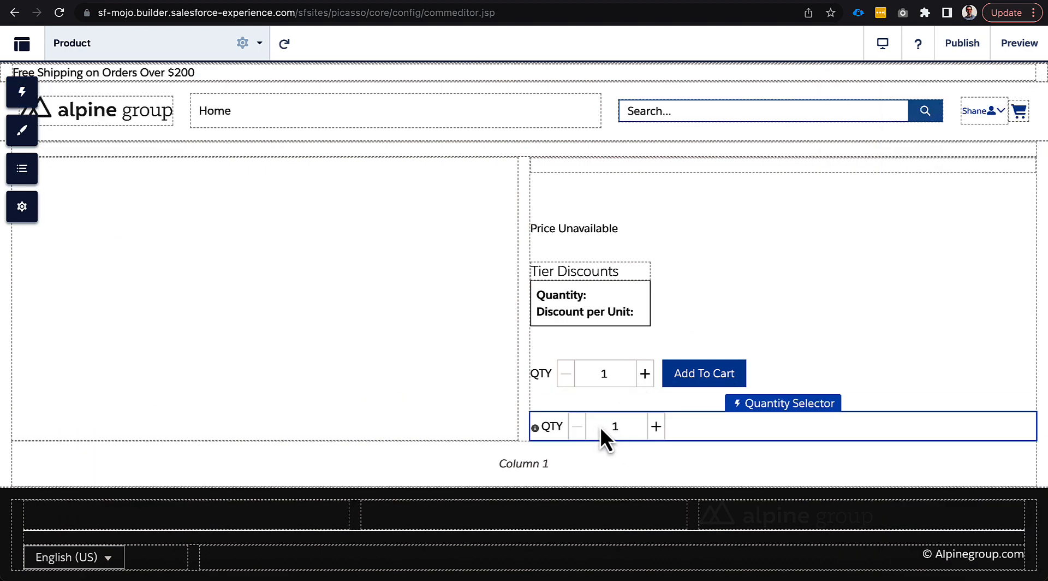
left_click(23, 92)
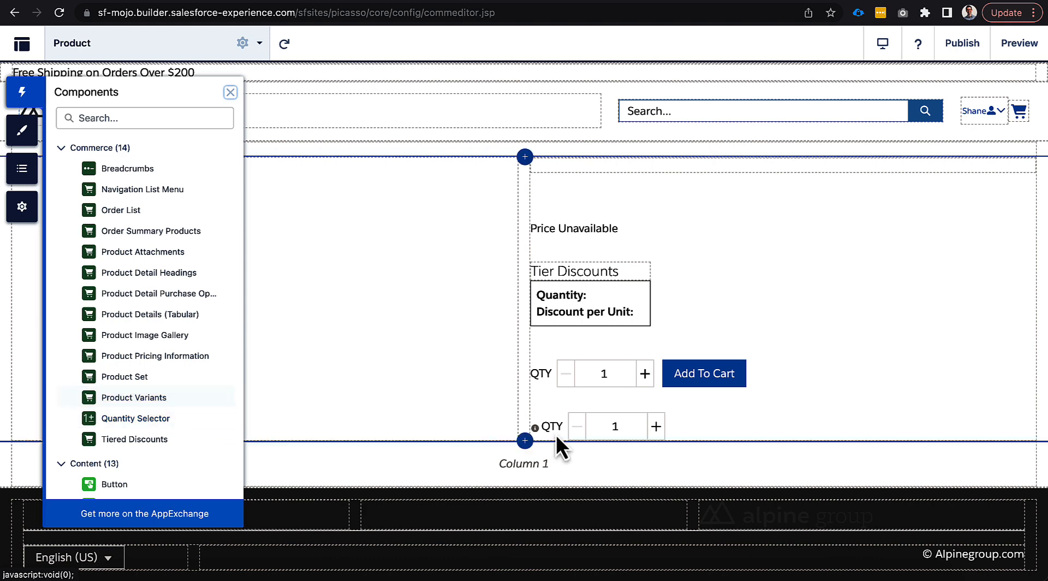
left_click(688, 431)
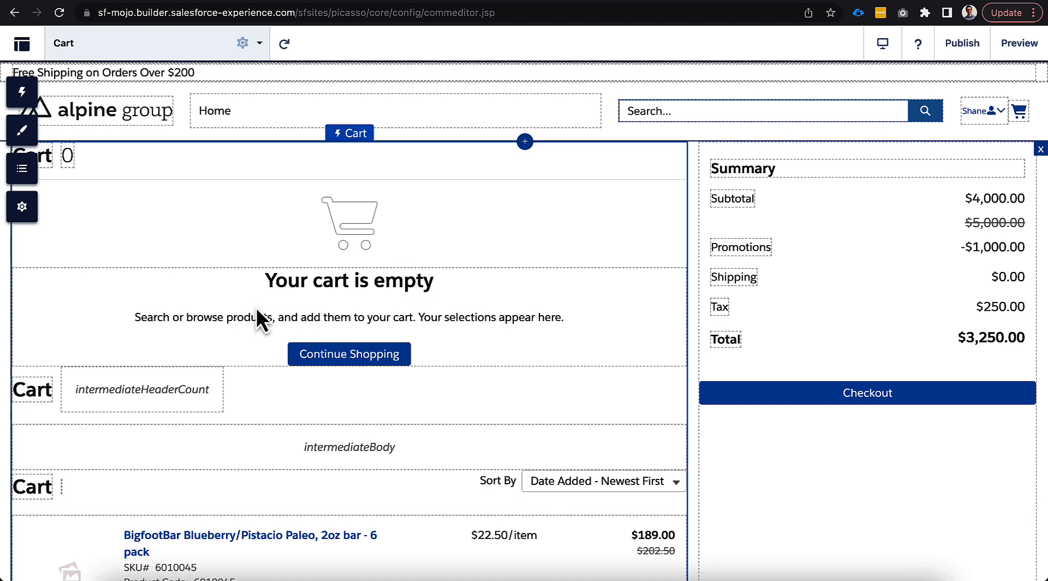
Review the Cart page's empty-cart and cart items layouts, and open the list of components available for the page.
scroll(264, 336, "down", 4)
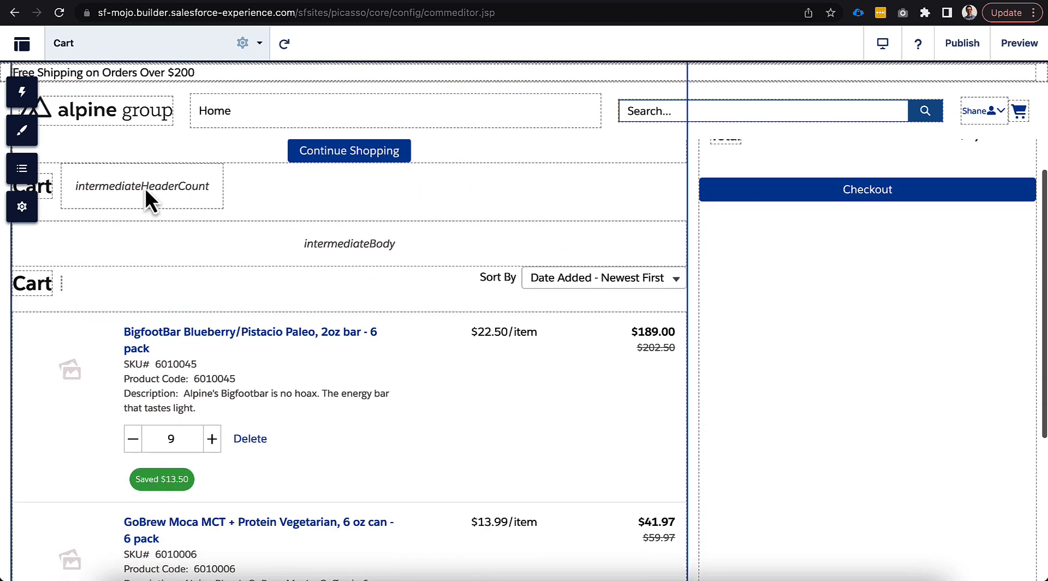
scroll(146, 328, "down", 2)
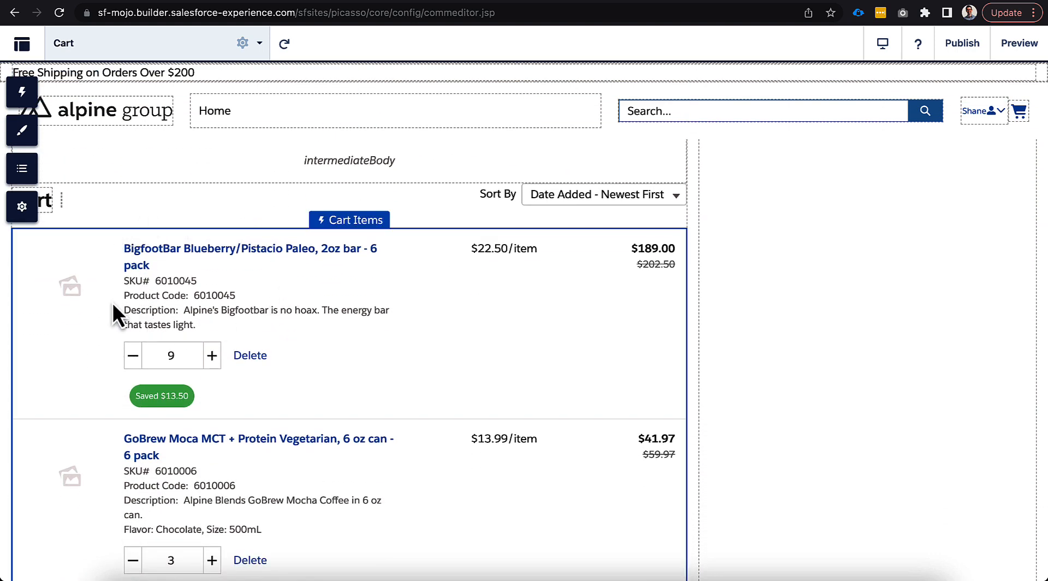
scroll(149, 340, "down", 1)
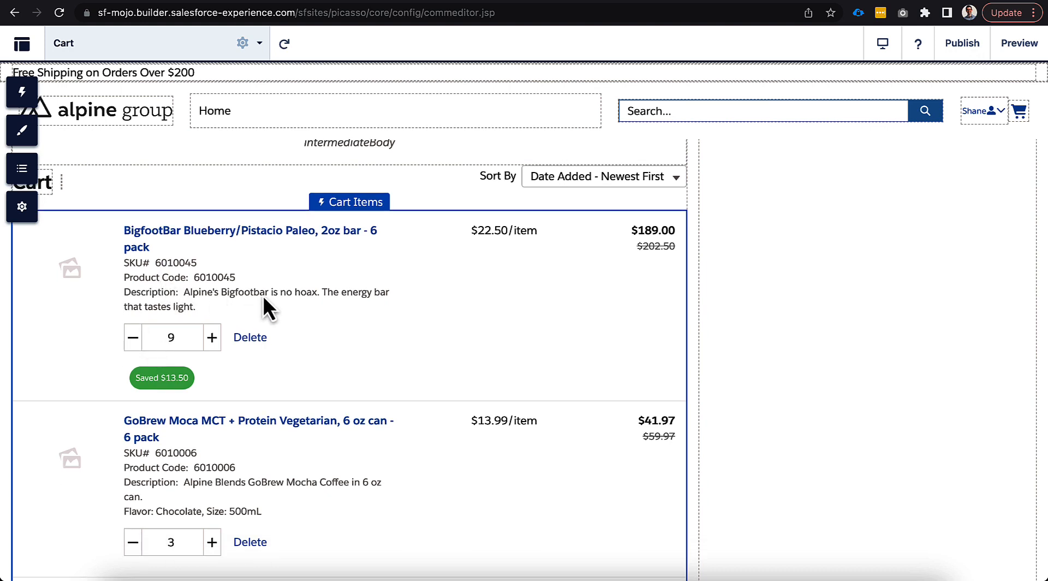
scroll(306, 315, "down", 1)
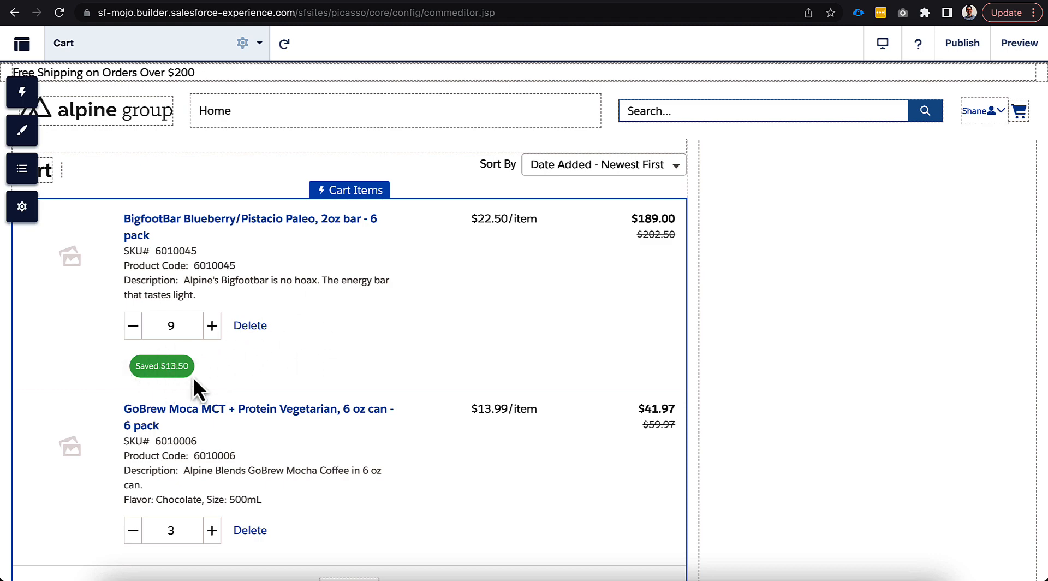
scroll(373, 364, "down", 2)
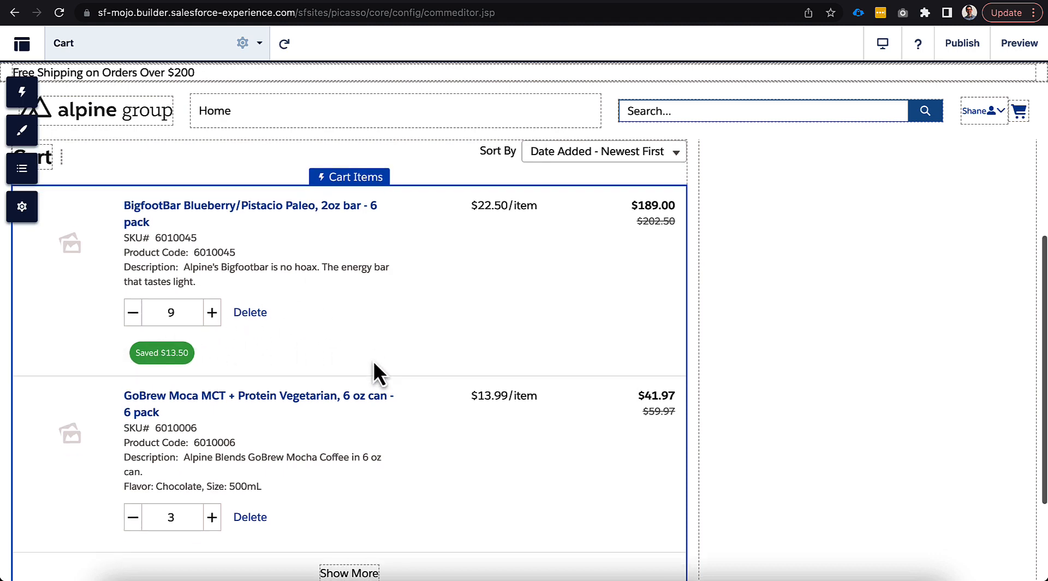
scroll(373, 361, "up", 7)
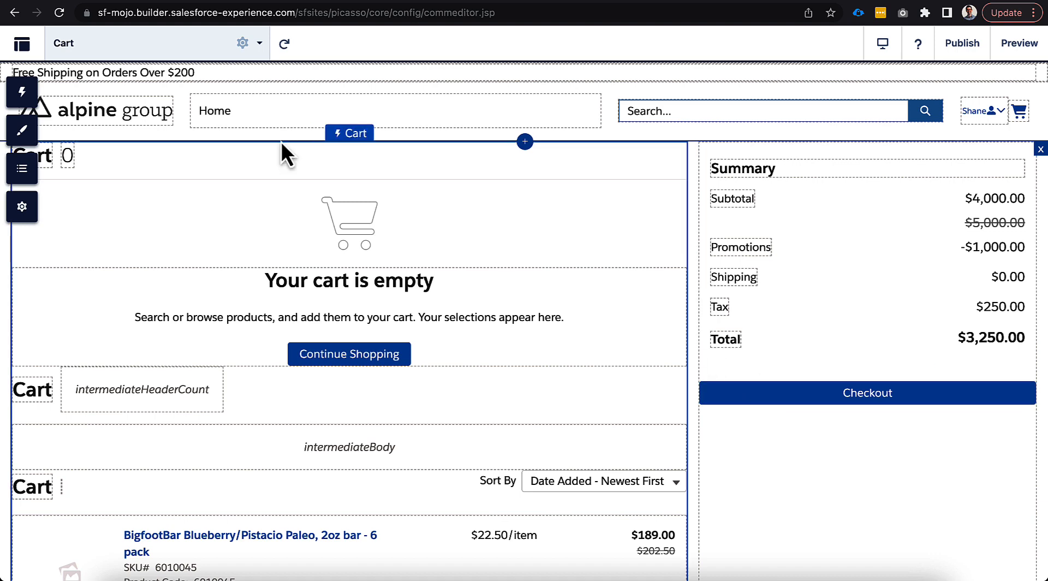
left_click(25, 88)
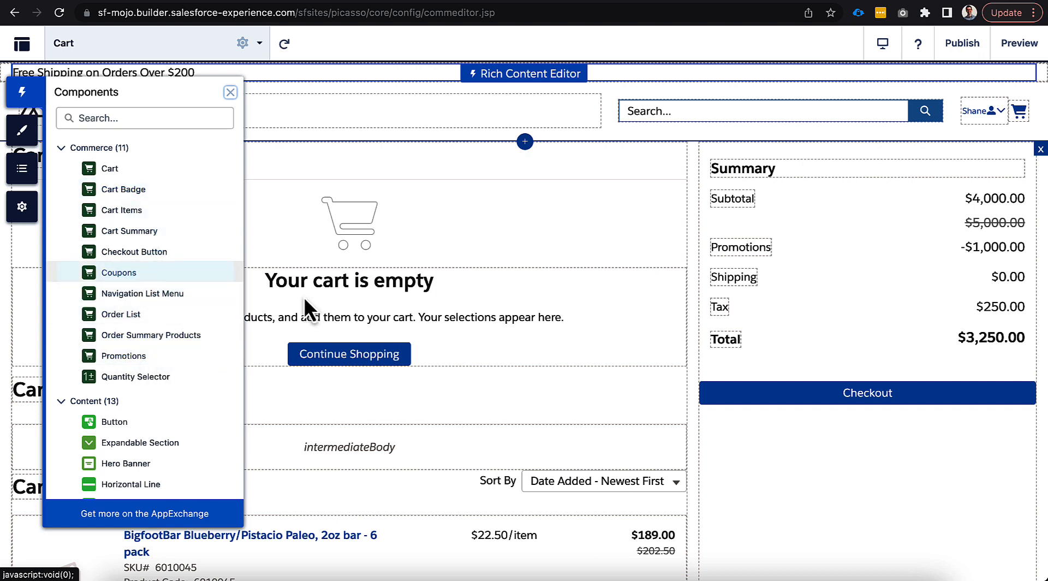
Preview the store's My Profile page and open its Addresses section.
left_click(695, 425)
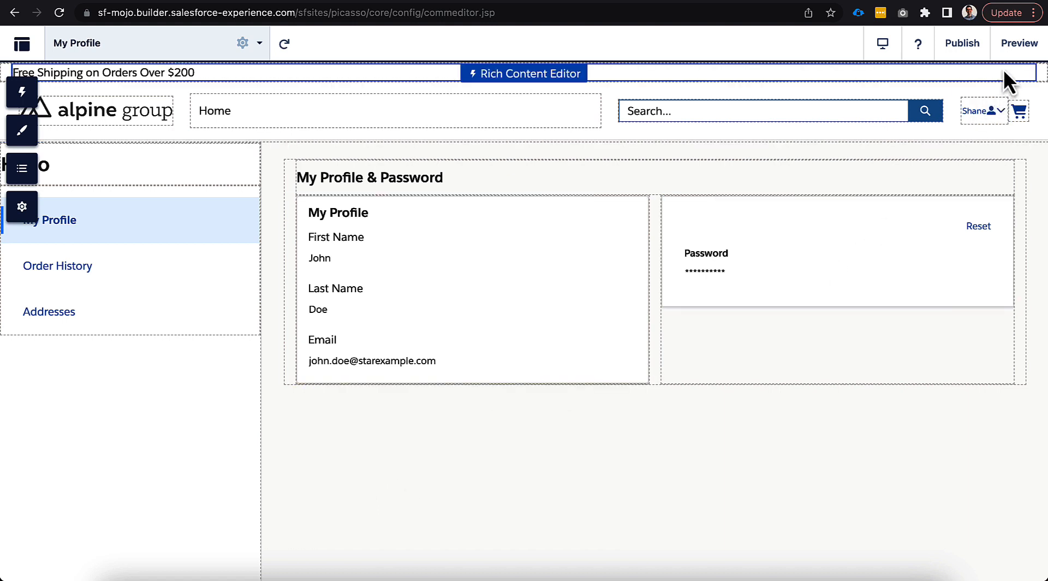
left_click(1010, 44)
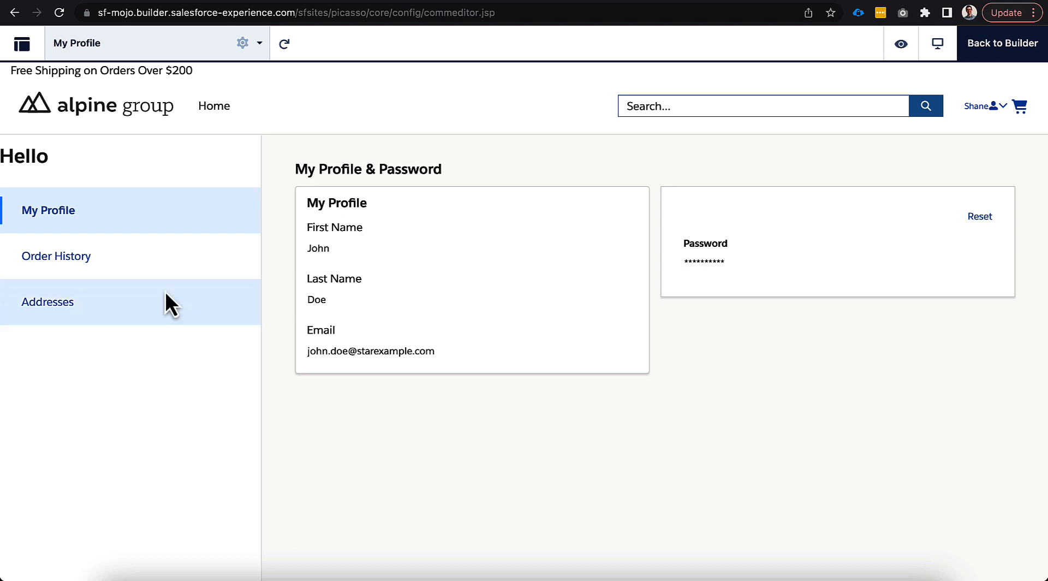
left_click(90, 308)
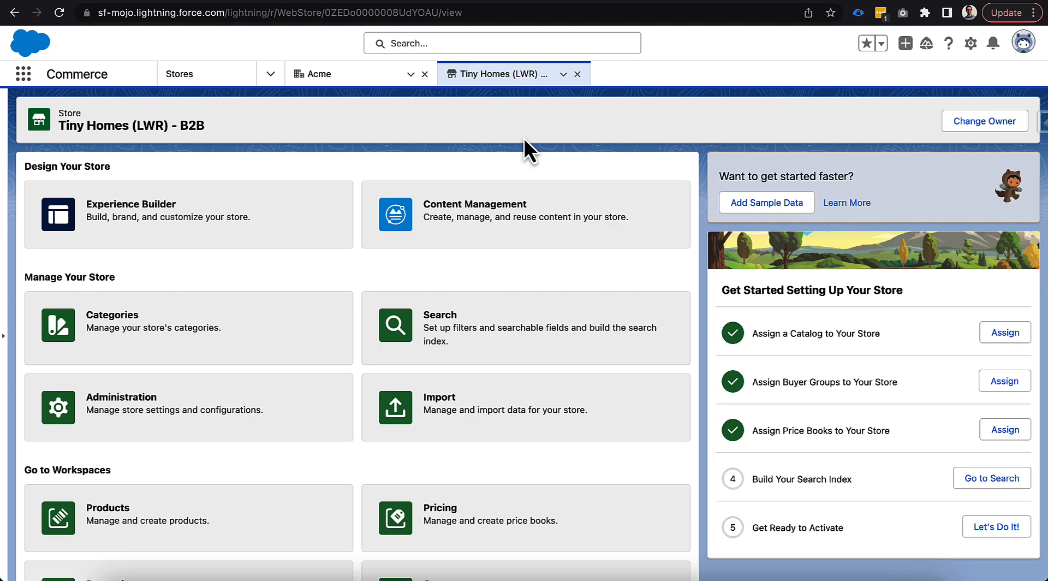
Review the categories in the Tiny Homes (LWR) - B2B catalog and the store's product workspace.
left_click(289, 355)
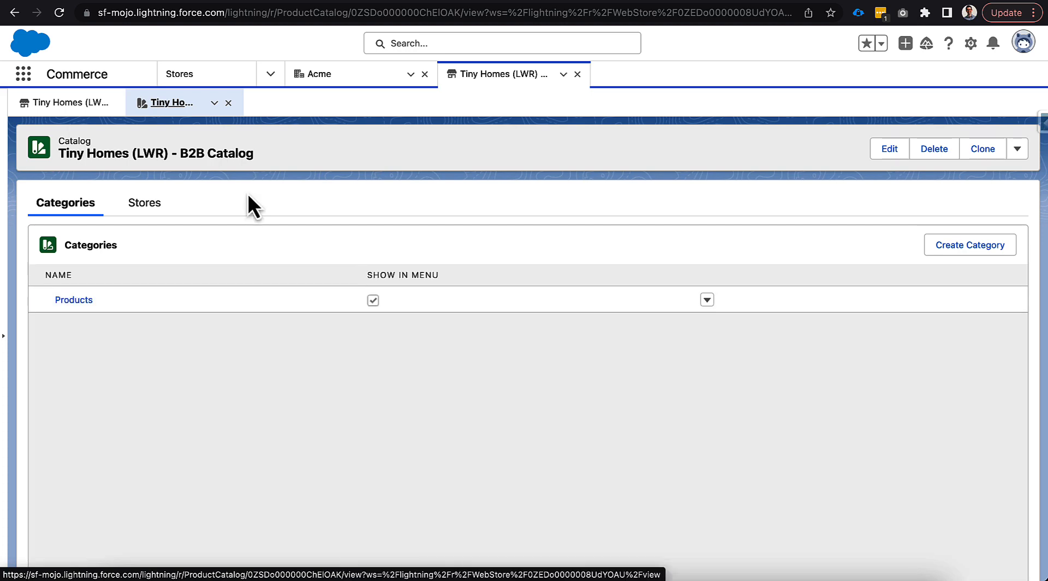
left_click(228, 103)
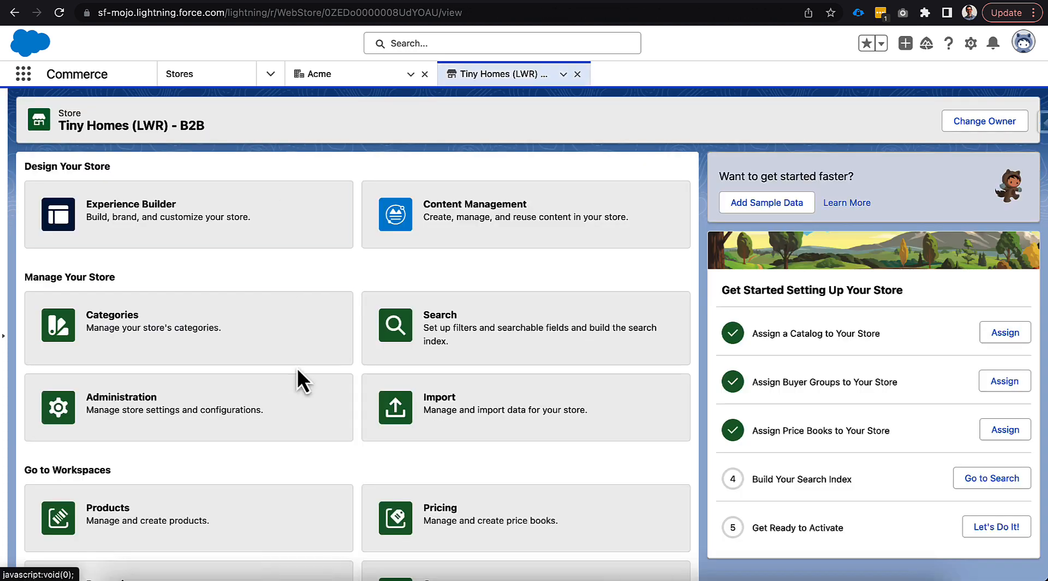
scroll(289, 393, "down", 2)
left_click(258, 420)
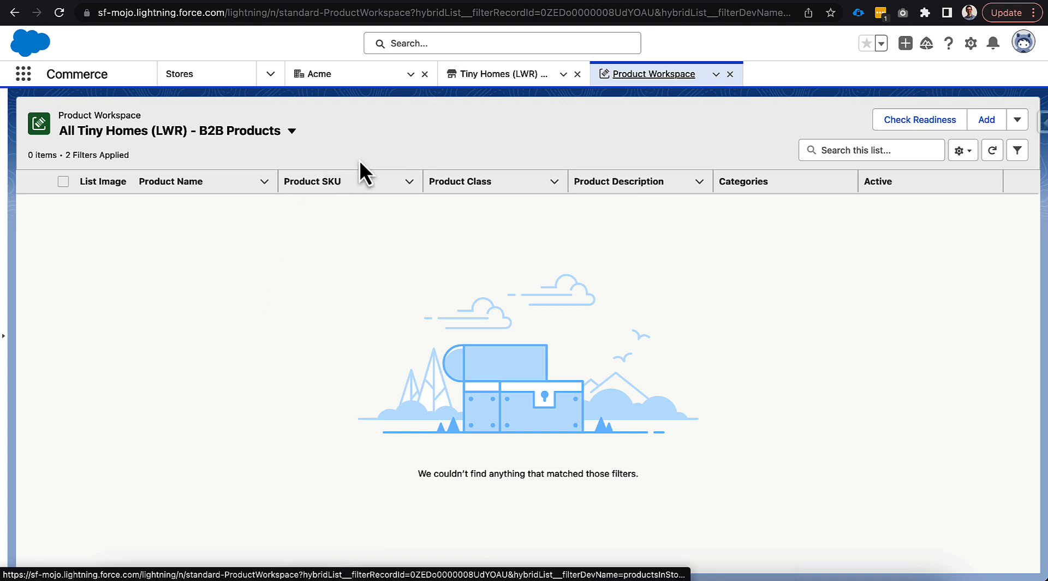
Open the Front Door product record from the general Products list.
left_click(272, 76)
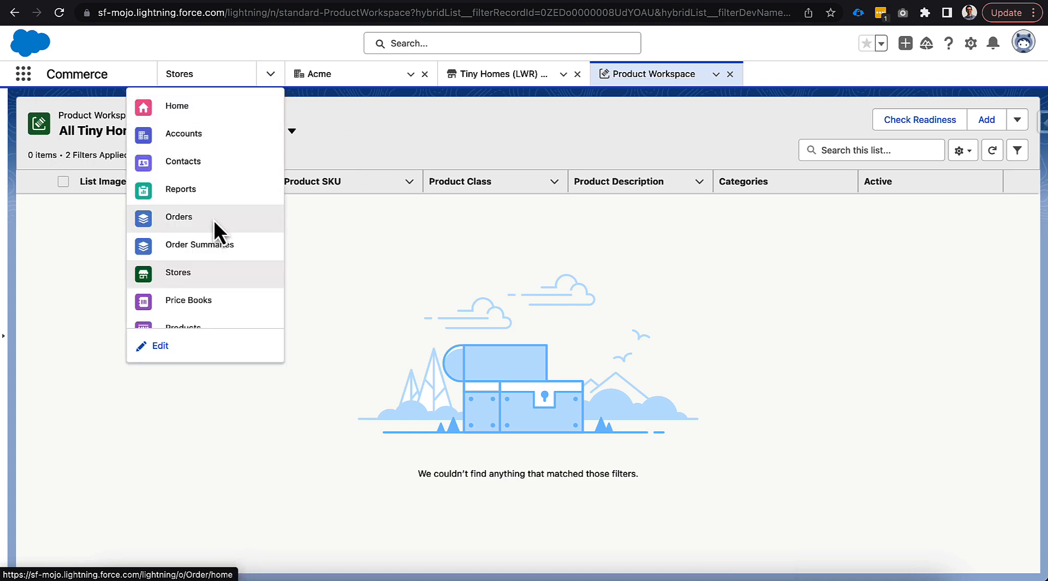
scroll(213, 229, "down", 3)
left_click(195, 245)
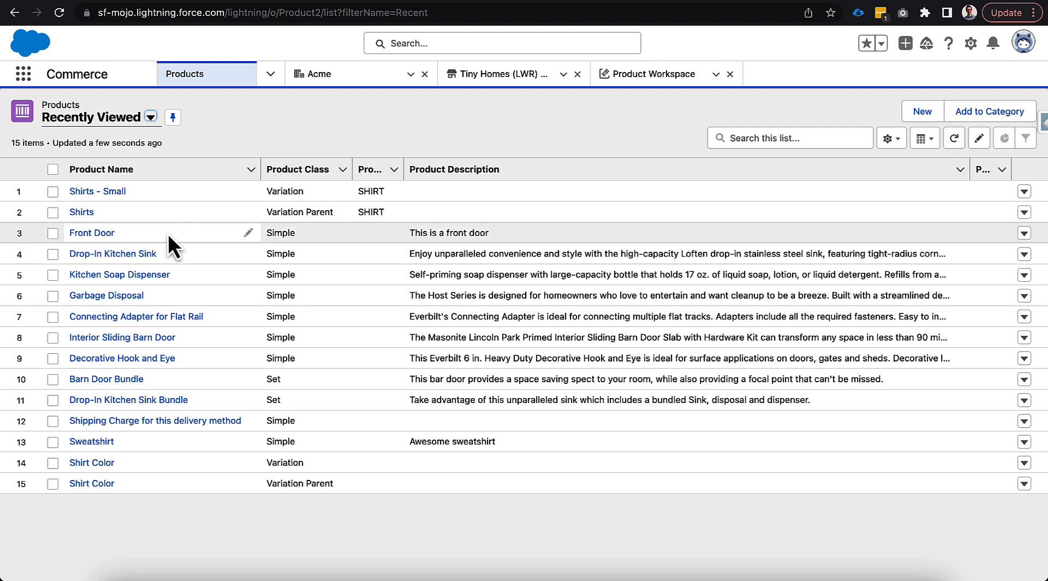
left_click(101, 233)
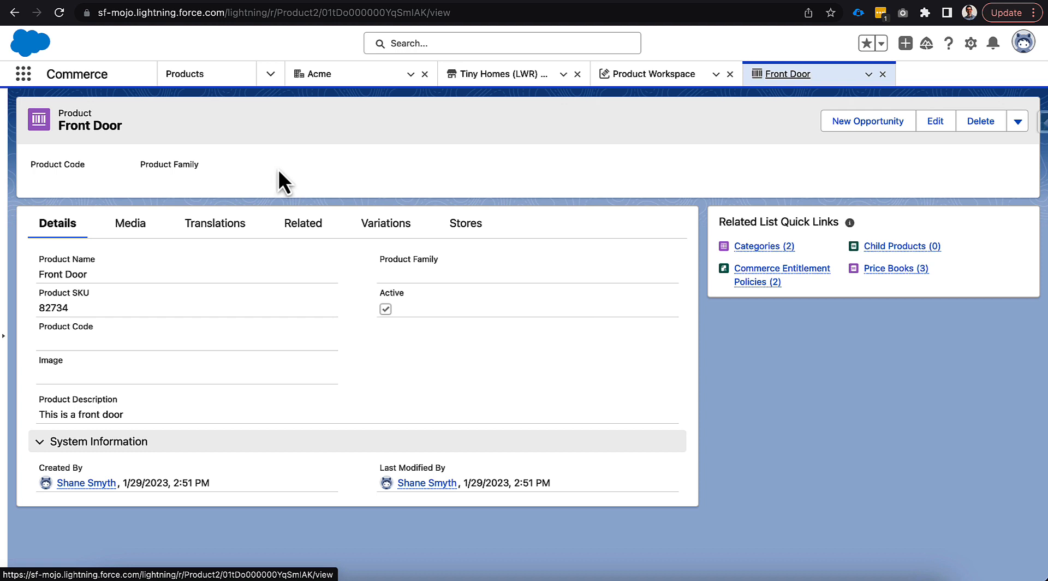
Assign the Front Door product to the All Access for Tiny Homes (LWR) - B2B entitlement policy and return to the store record.
mouse_move(750, 251)
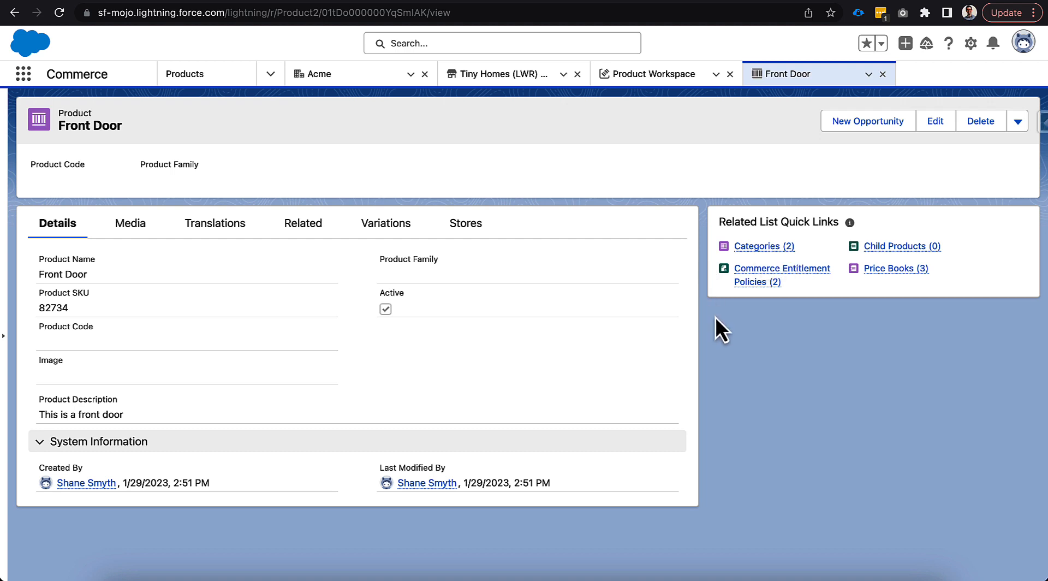
mouse_move(758, 282)
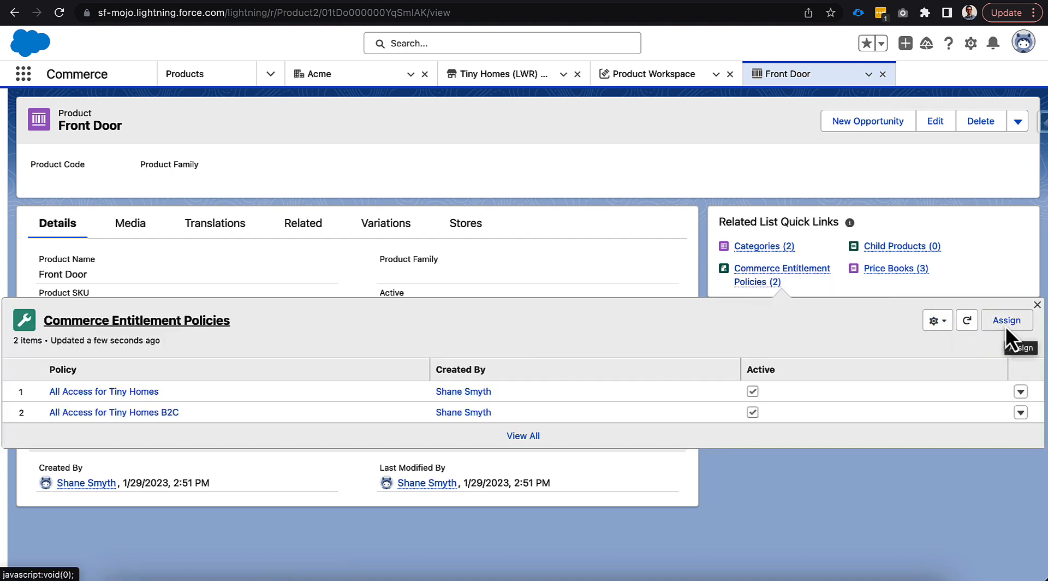
left_click(1004, 319)
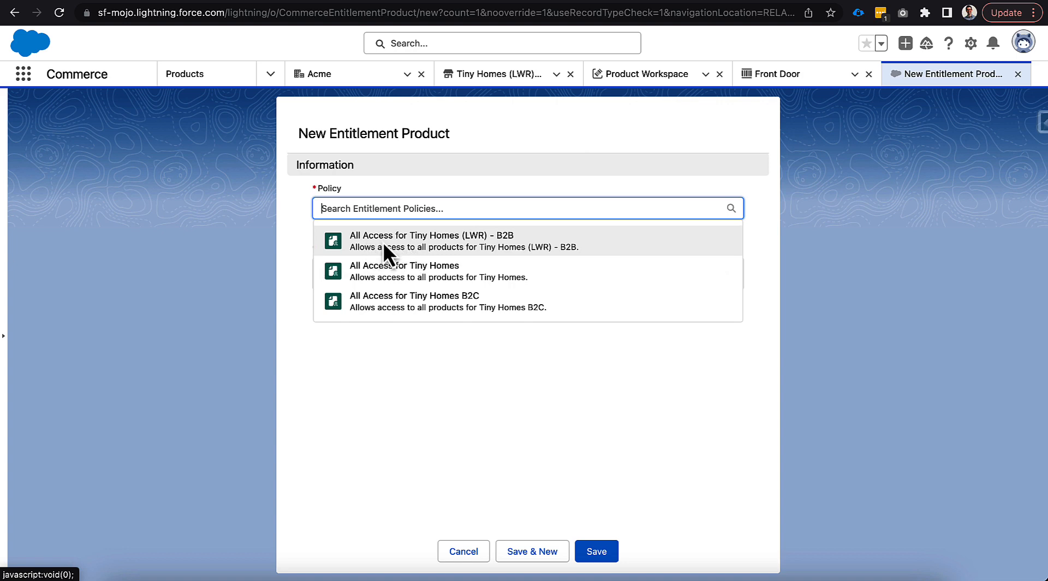
left_click(485, 246)
left_click(594, 549)
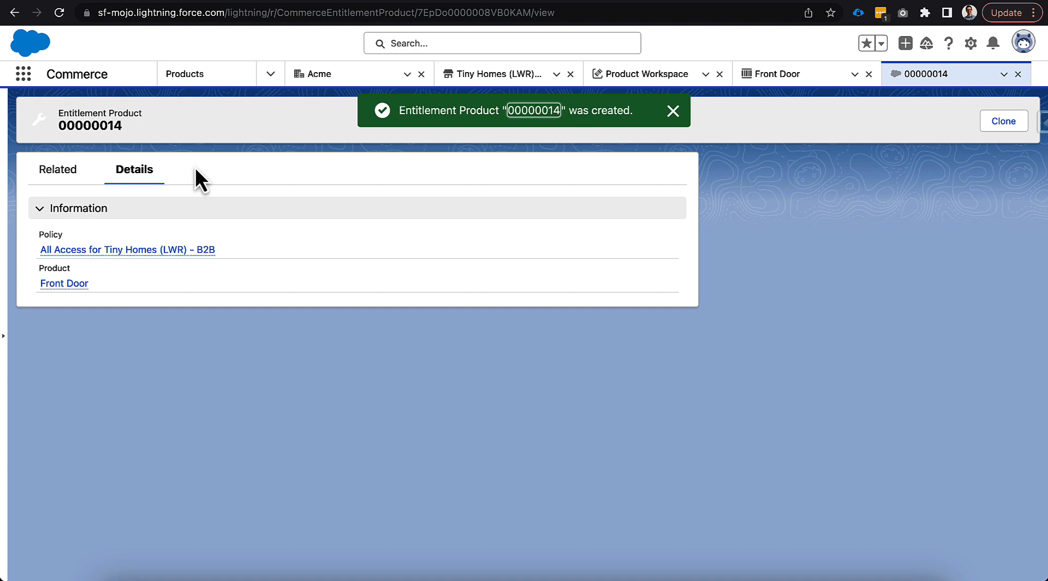
left_click(490, 75)
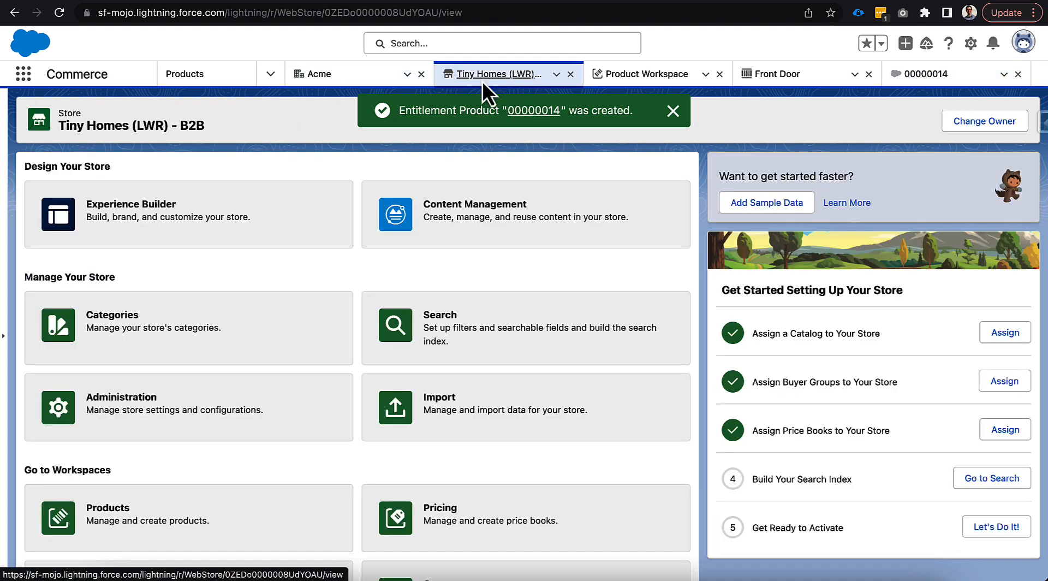
left_click(674, 110)
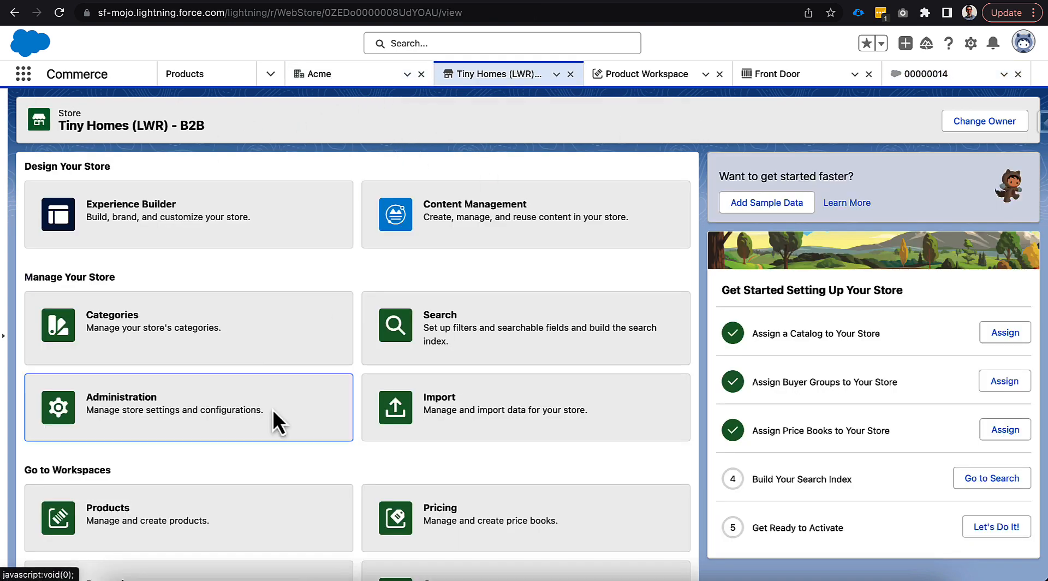